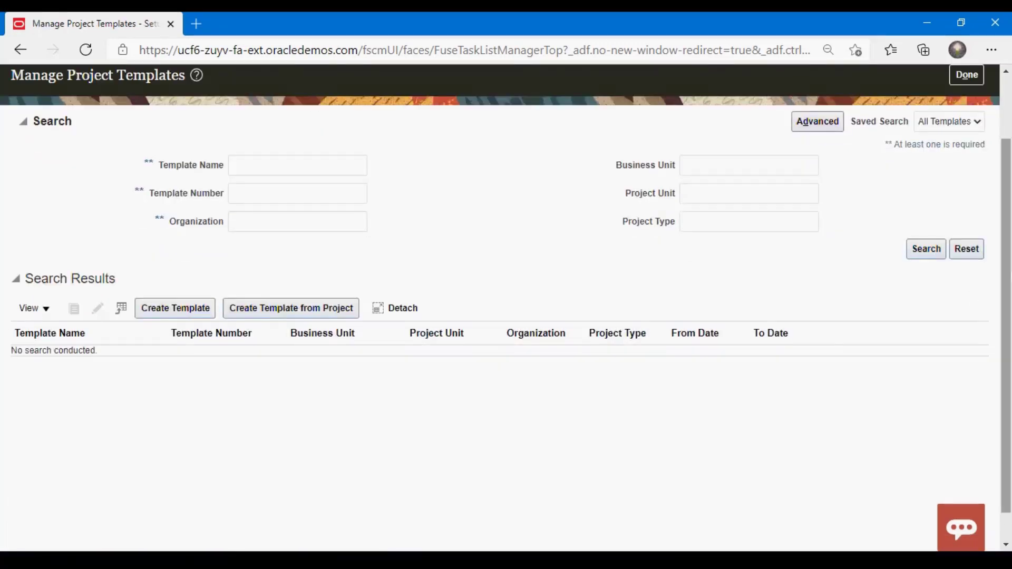
- Search the project templates for those belonging to organization A2F
{"action": "left_click", "coordinate": [320, 224]}
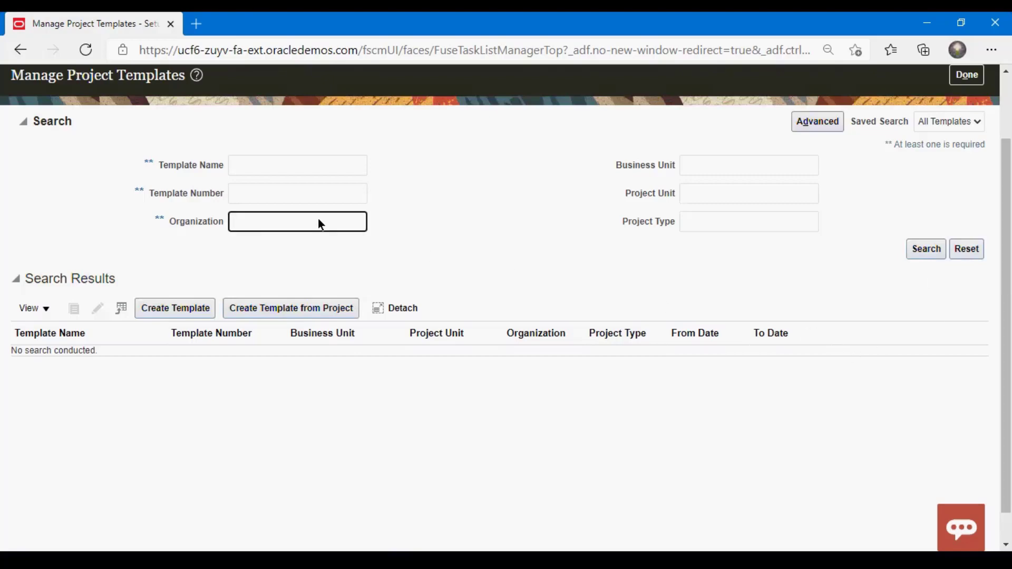
{"action": "type", "text": "A2F"}
{"action": "left_click", "coordinate": [917, 252]}
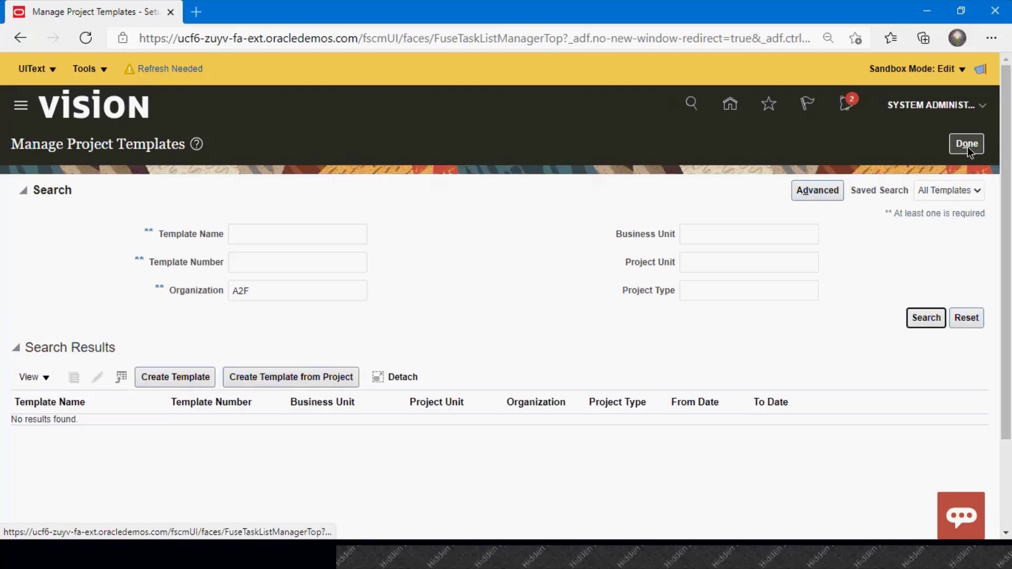
- Leave the project templates and open the Manage Project Organization Classifications task in the Project Organizations functional area
{"action": "left_click", "coordinate": [967, 148]}
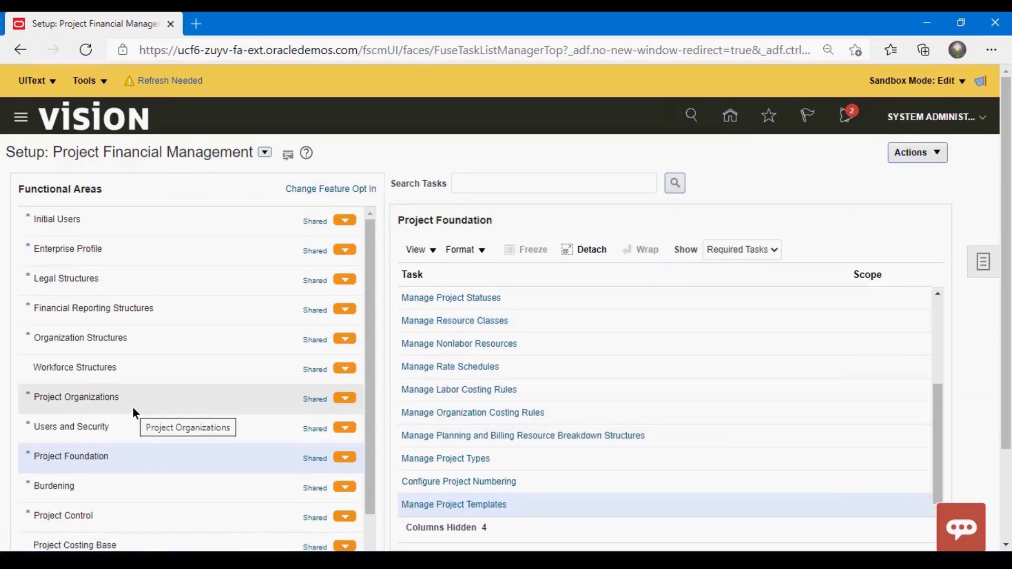
{"action": "left_click", "coordinate": [132, 412]}
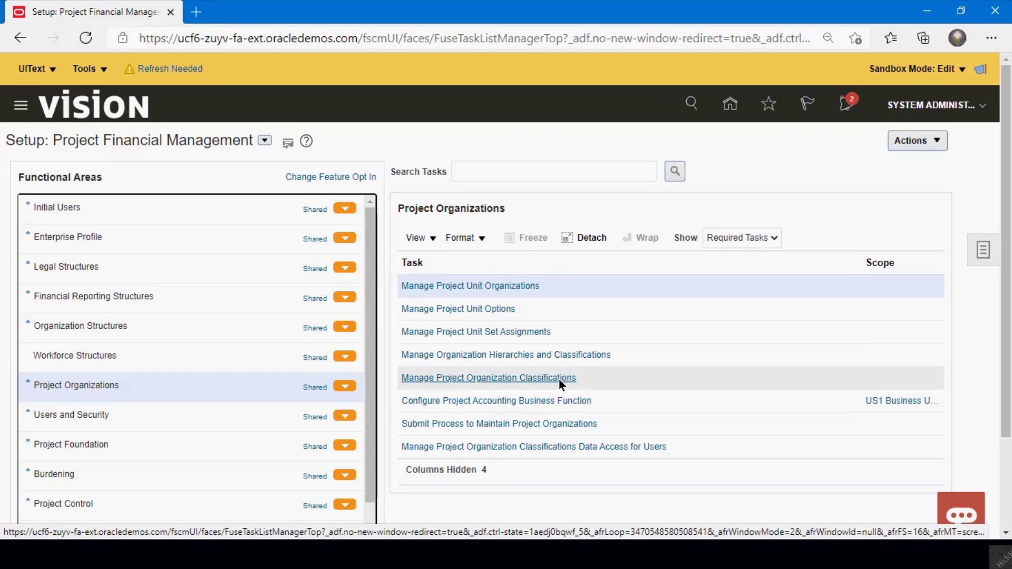
{"action": "left_click", "coordinate": [559, 381]}
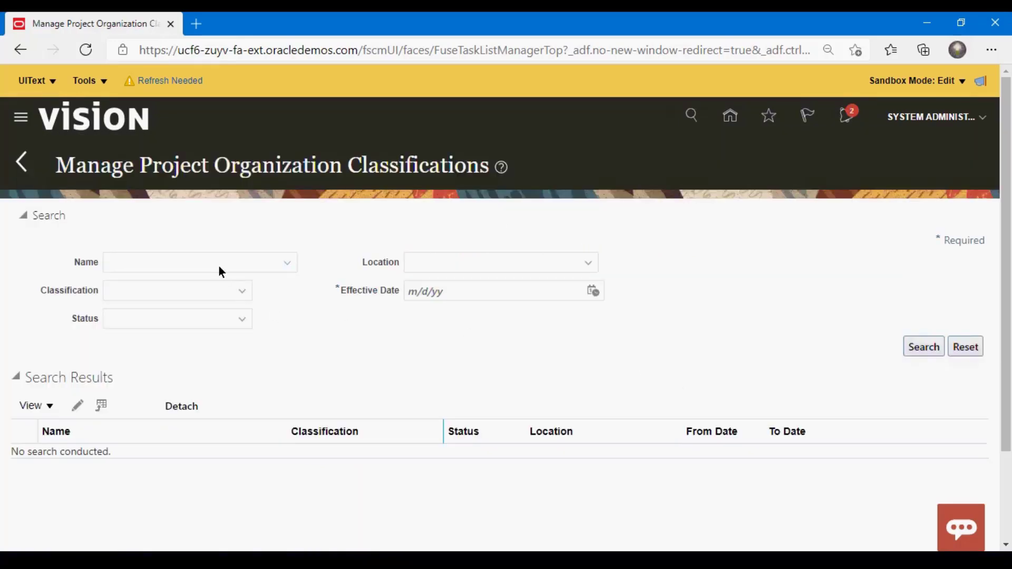
- Set the effective date filter to 1/1/2001 and try to search the organization classifications by the name US1
{"action": "left_click", "coordinate": [528, 293]}
{"action": "type", "text": "1/"}
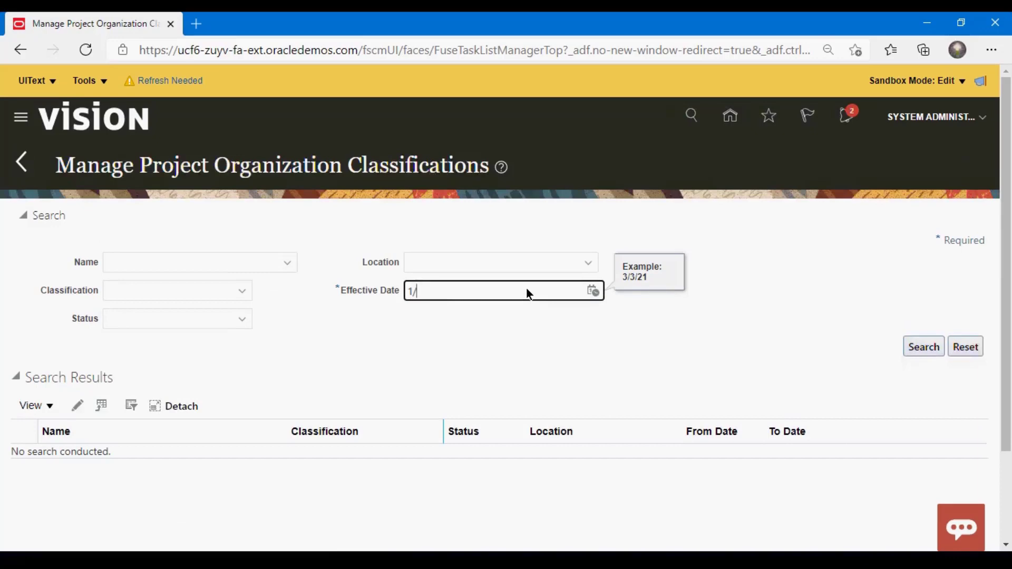
{"action": "type", "text": "1/2001"}
{"action": "left_click", "coordinate": [157, 266]}
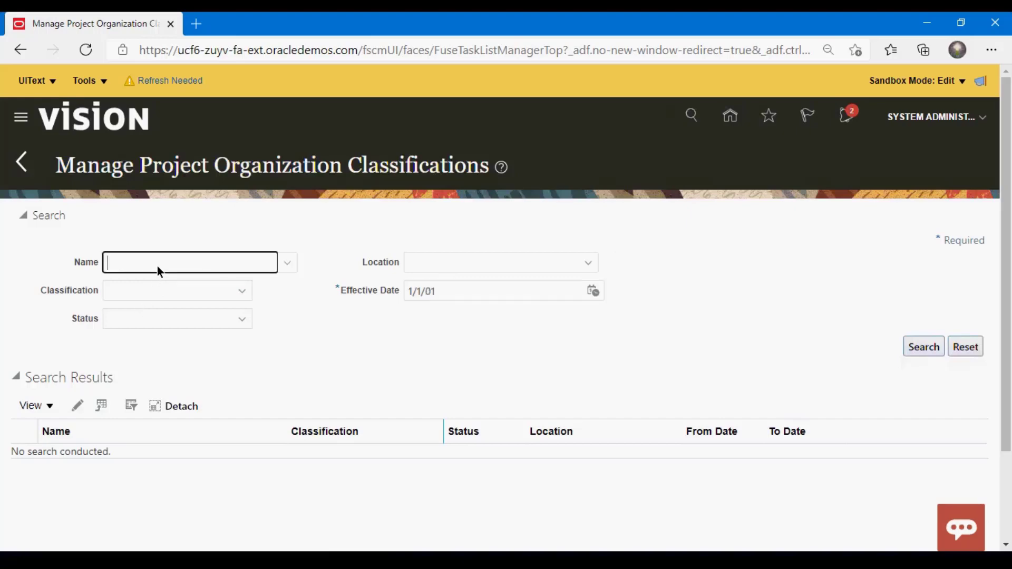
{"action": "type", "text": "US1"}
{"action": "left_click", "coordinate": [925, 350]}
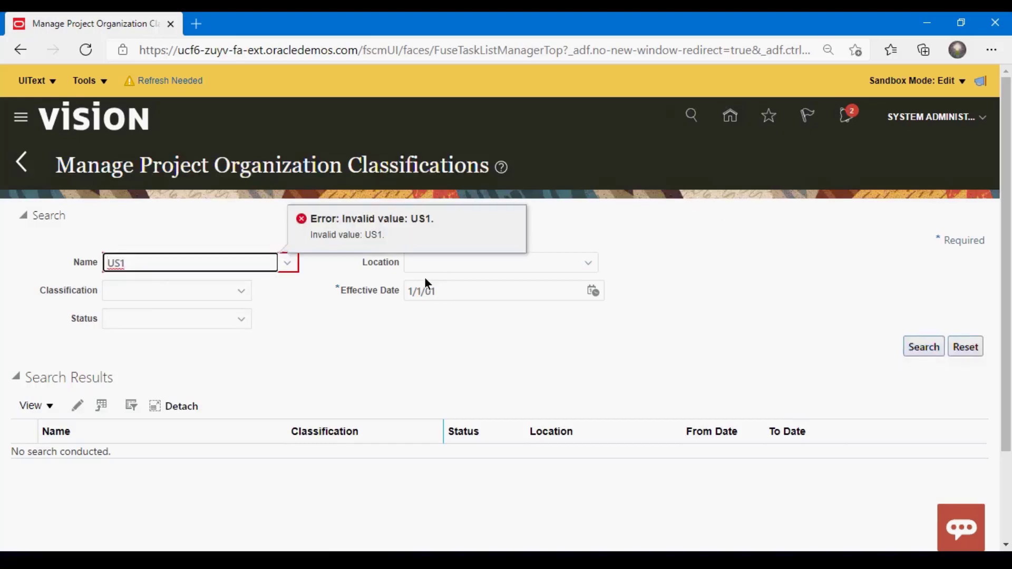
- Look up US1 in the organization name search, choose US1 Business Unit and search for its classifications
{"action": "left_click", "coordinate": [288, 264]}
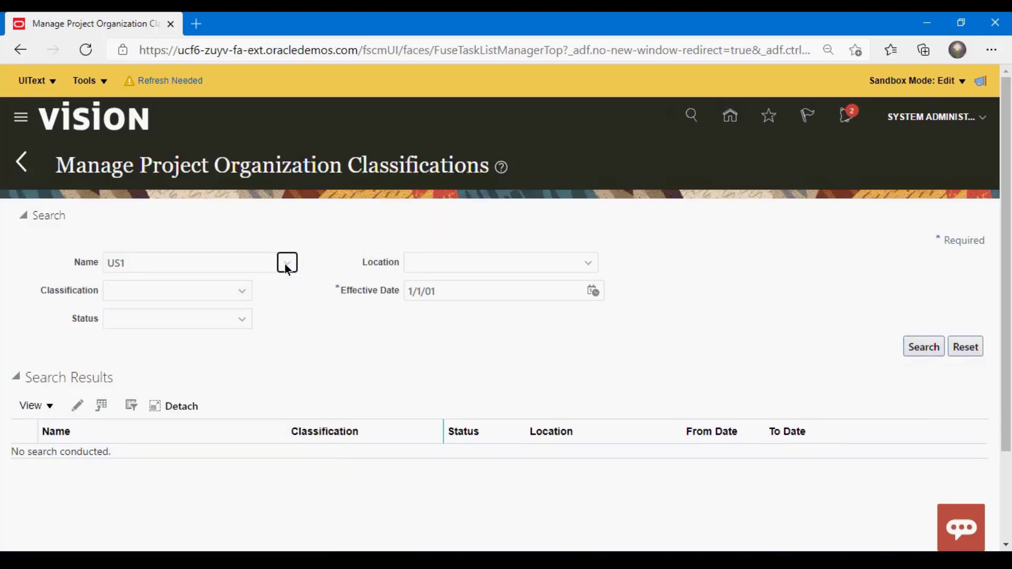
{"action": "left_click", "coordinate": [287, 263]}
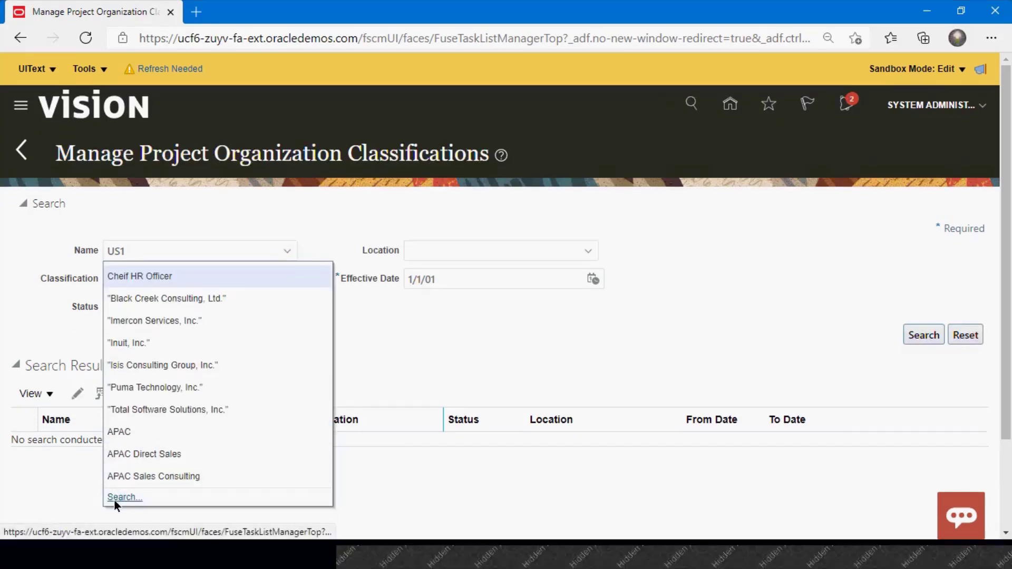
{"action": "key", "text": "Escape"}
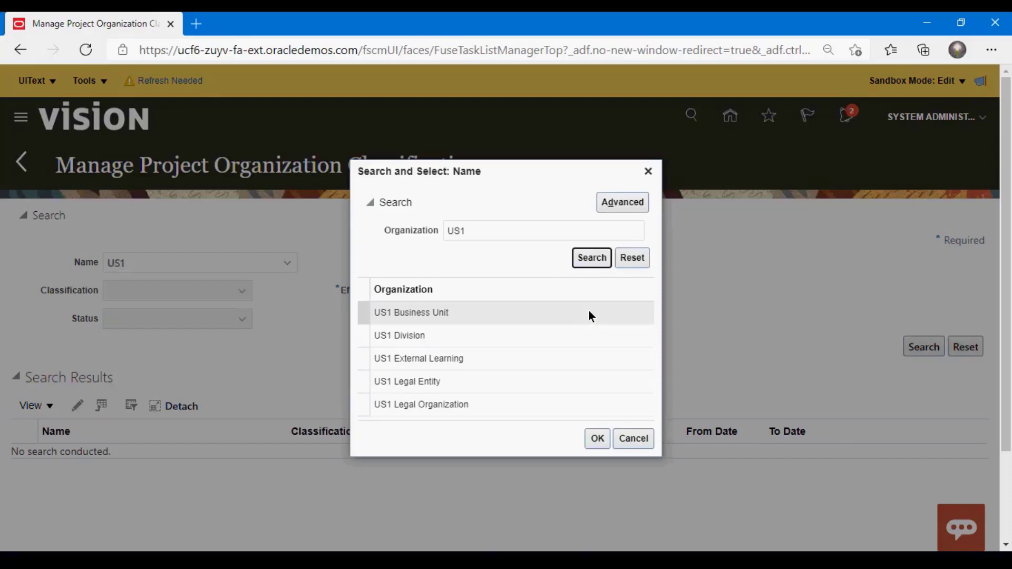
{"action": "left_click", "coordinate": [590, 315]}
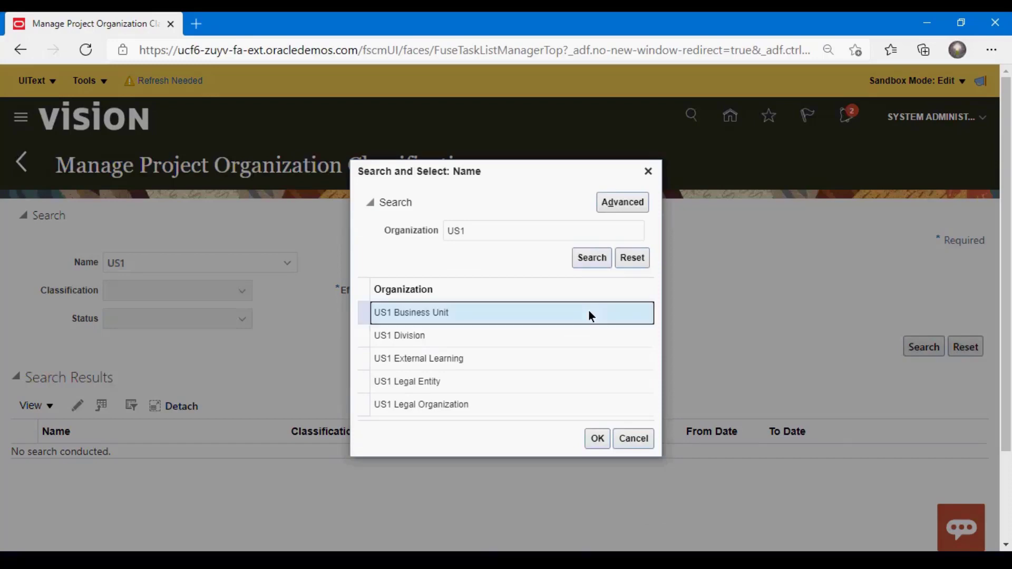
{"action": "left_click", "coordinate": [597, 439]}
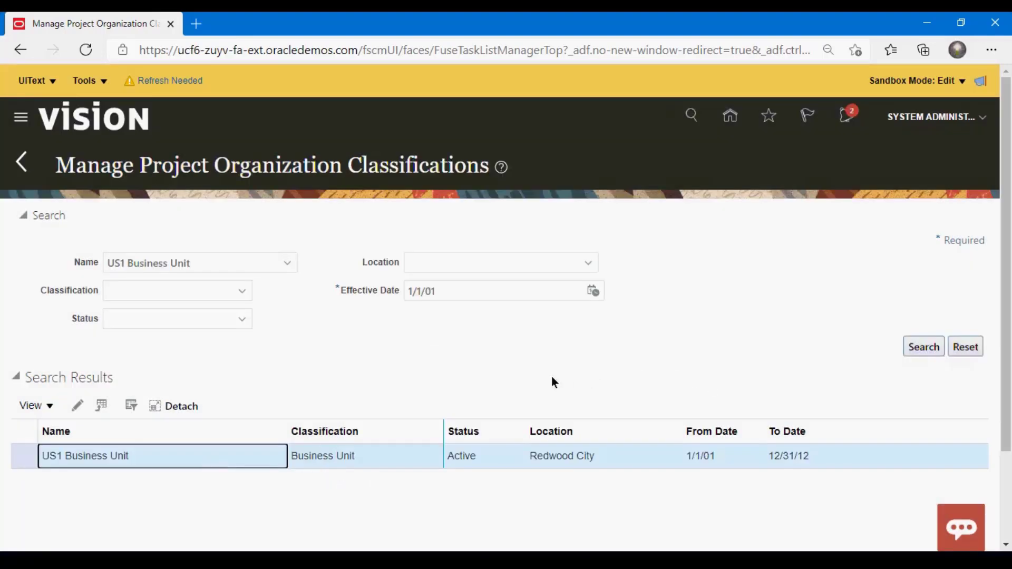
- Clear the name filter, search by the Project Expenditure Organization classification and review the listed organizations
{"action": "triple_click", "coordinate": [236, 264]}
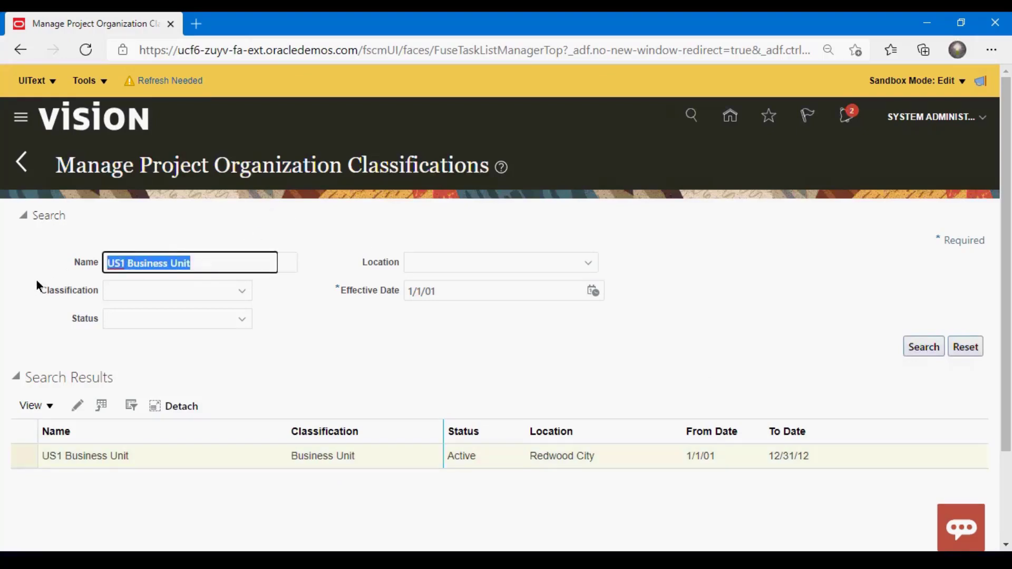
{"action": "key", "text": "BackSpace"}
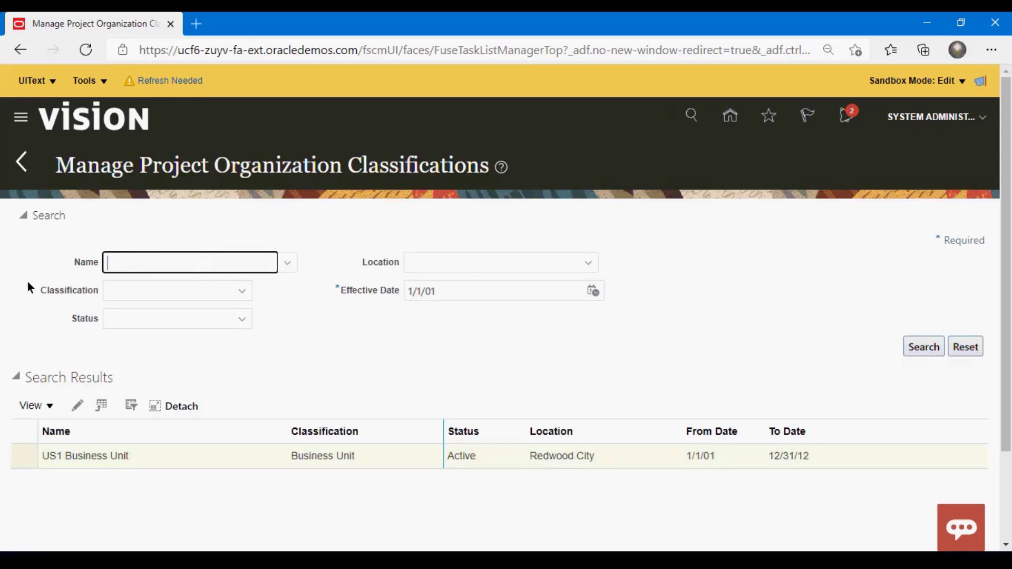
{"action": "left_click", "coordinate": [242, 289]}
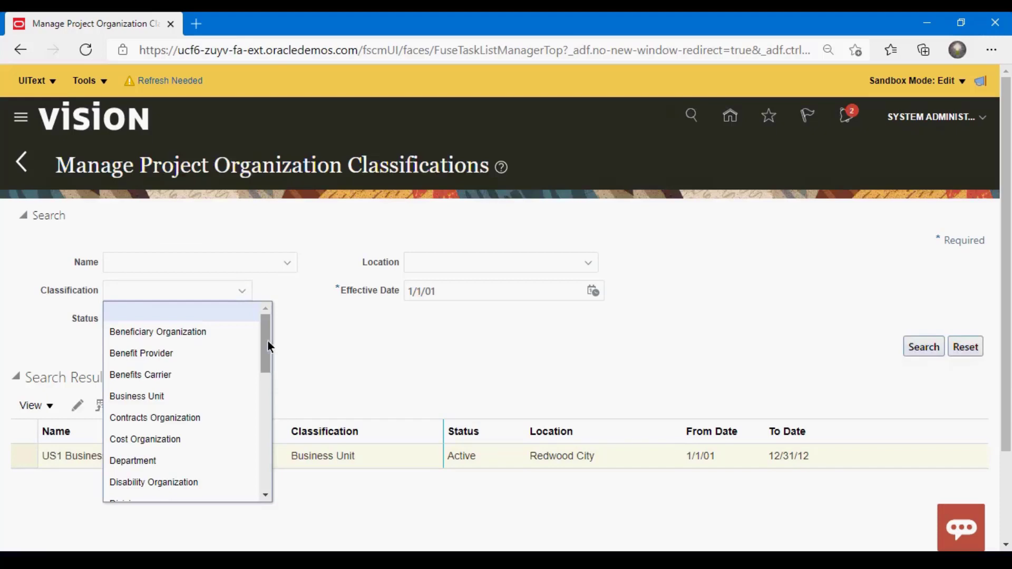
{"action": "left_click", "coordinate": [278, 465]}
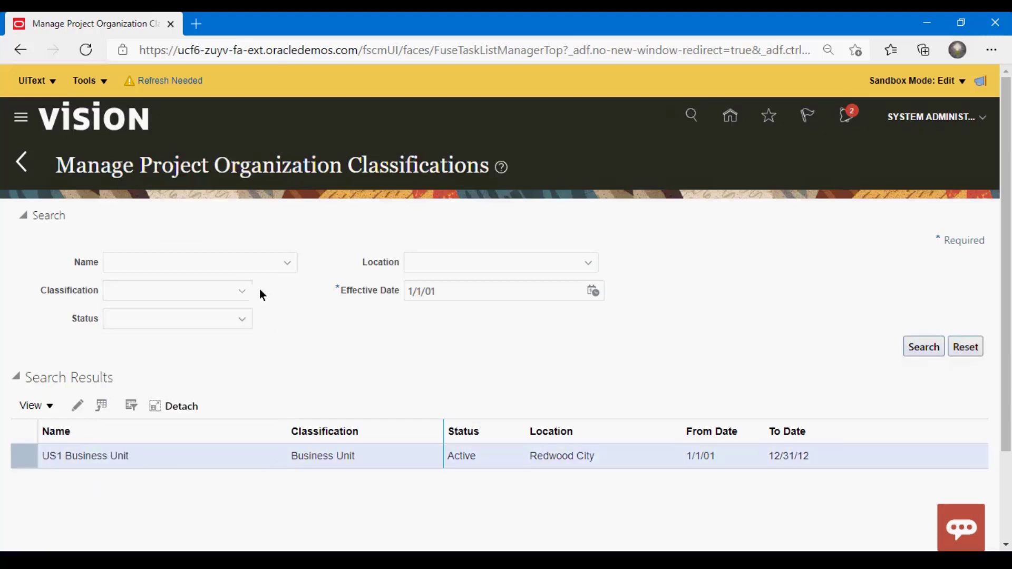
{"action": "left_click", "coordinate": [242, 291]}
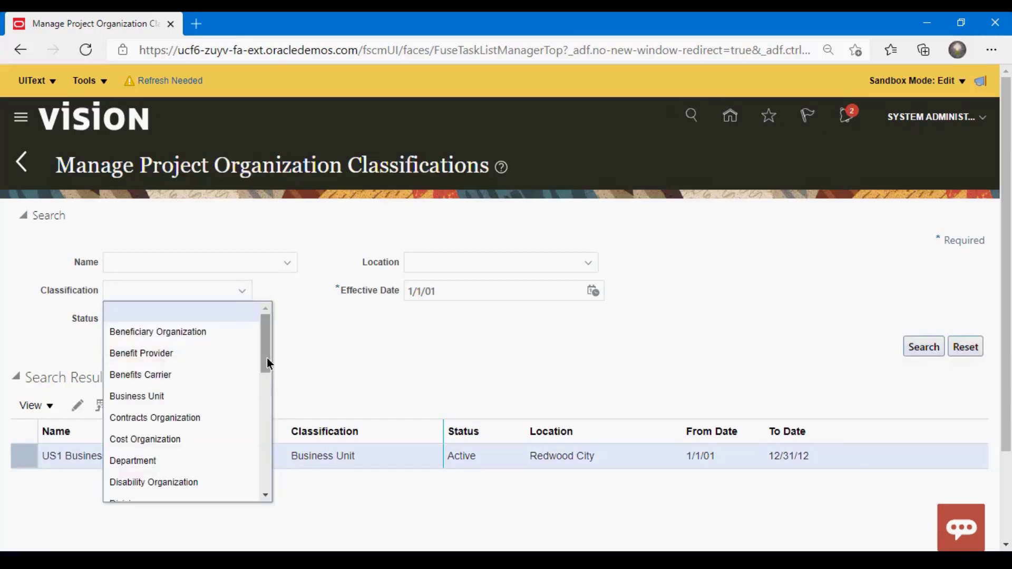
{"action": "left_click_drag", "start_coordinate": [267, 358], "coordinate": [266, 451]}
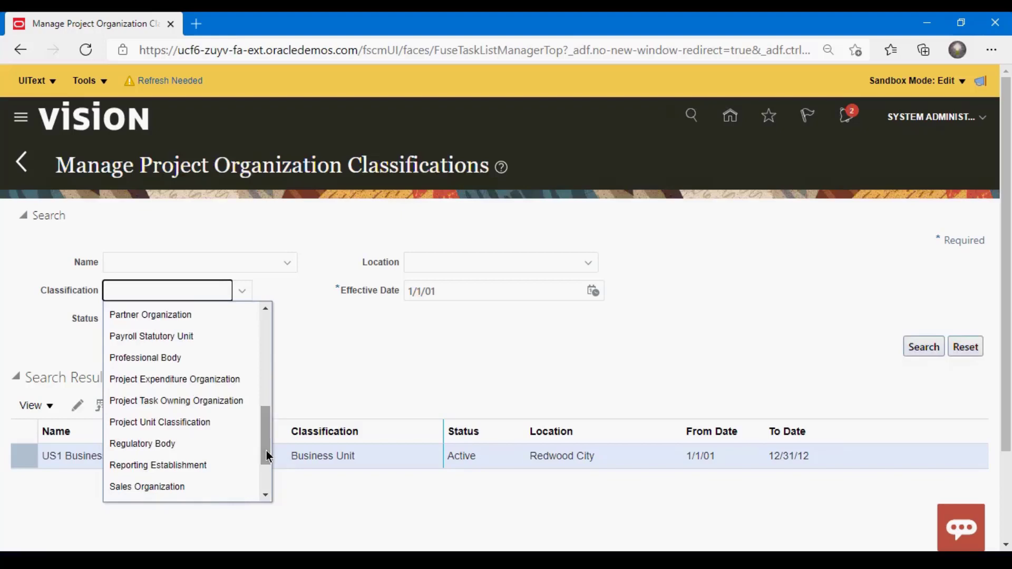
{"action": "left_click", "coordinate": [205, 384]}
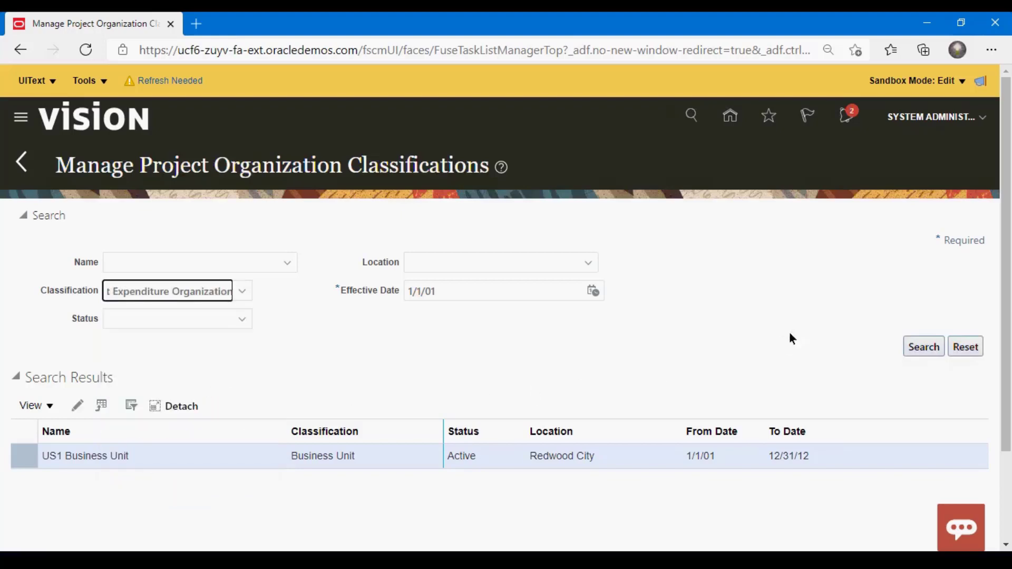
{"action": "left_click", "coordinate": [923, 348]}
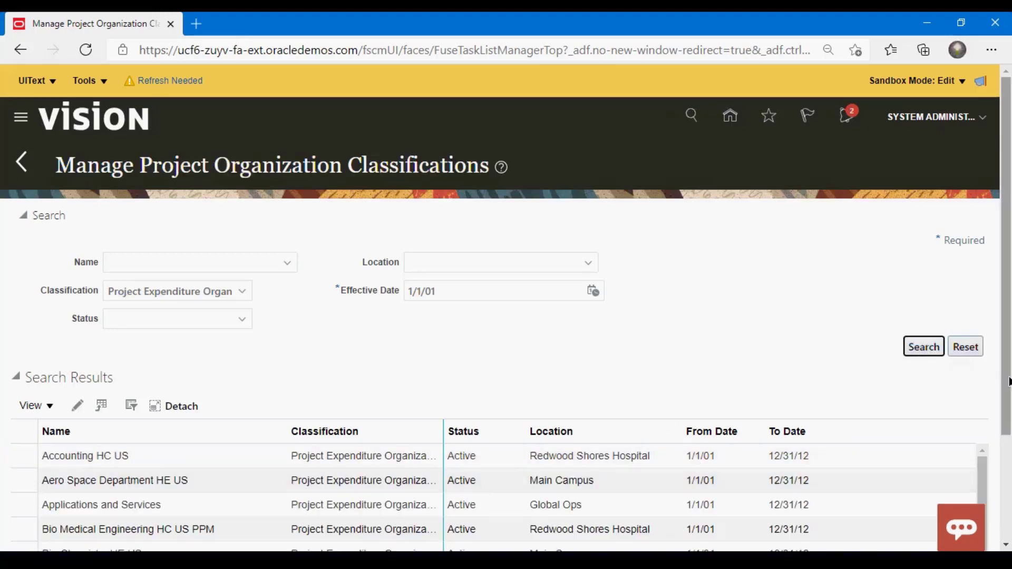
{"action": "scroll", "coordinate": [1006, 384], "scroll_direction": "down", "scroll_amount": 3}
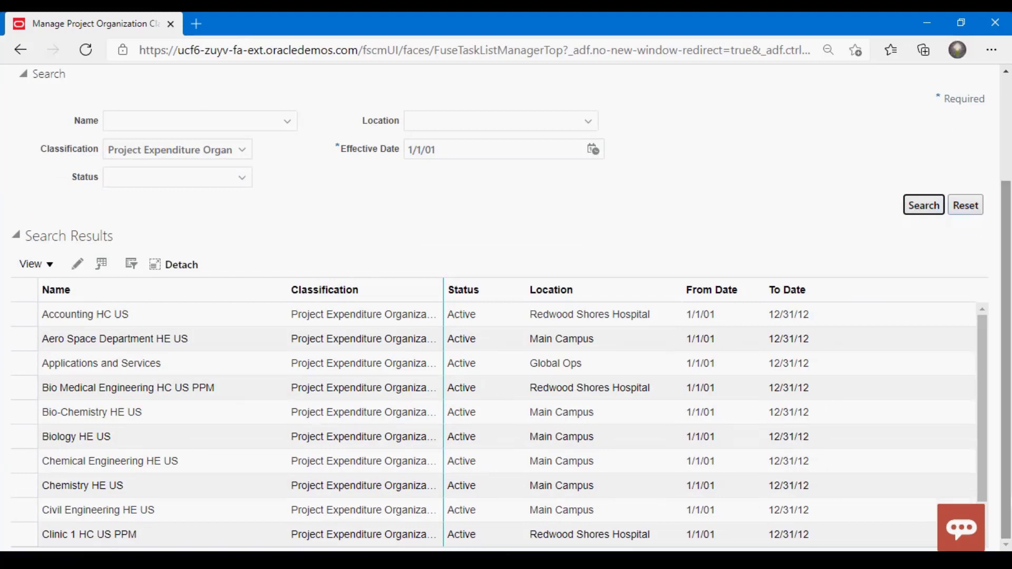
{"action": "left_click_drag", "start_coordinate": [980, 461], "coordinate": [971, 538]}
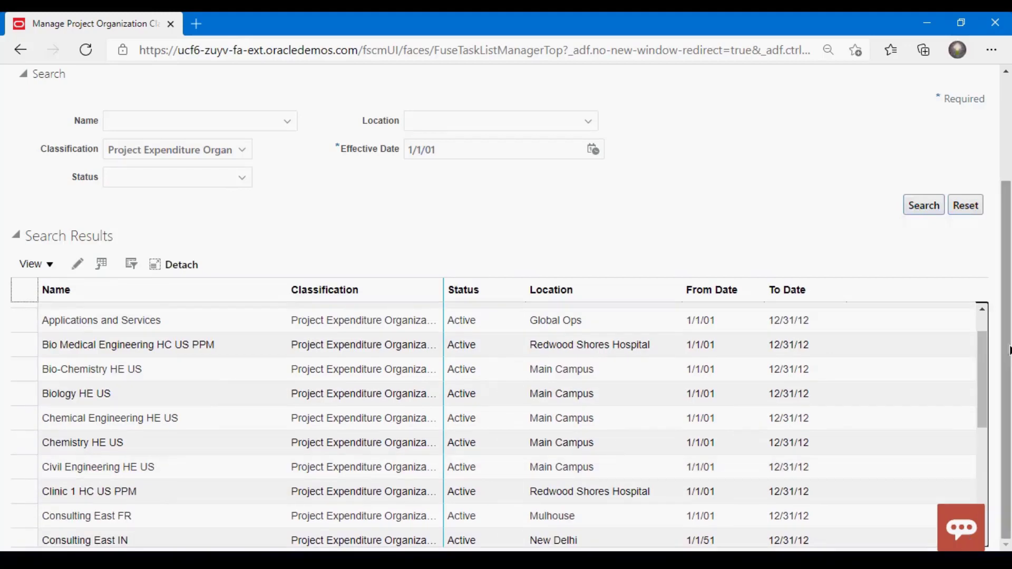
{"action": "left_click_drag", "start_coordinate": [984, 378], "coordinate": [984, 485]}
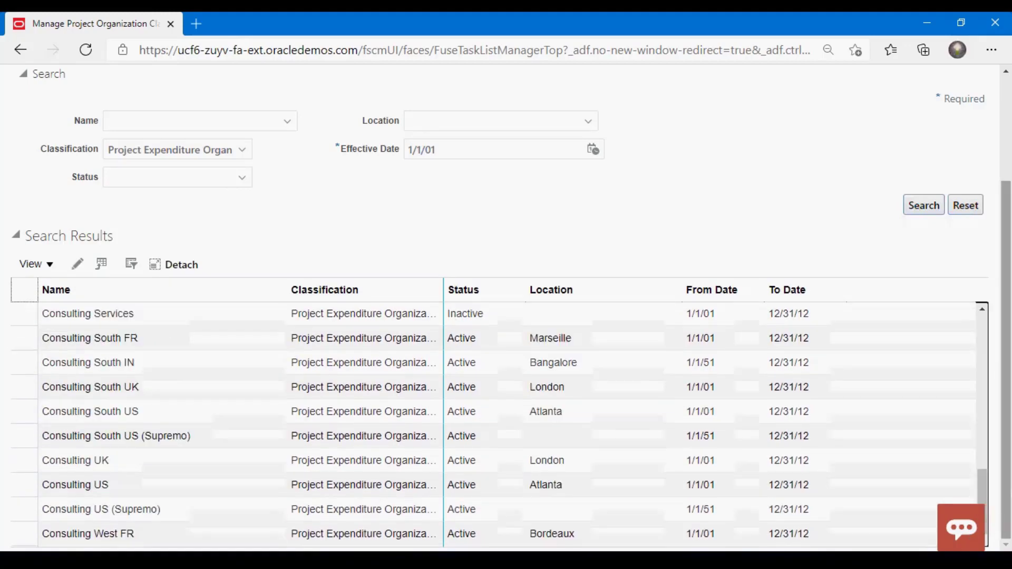
- Return to the setup page and open the Manage Project Templates task in the Project Foundation functional area
{"action": "scroll", "coordinate": [744, 272], "scroll_direction": "up", "scroll_amount": 3}
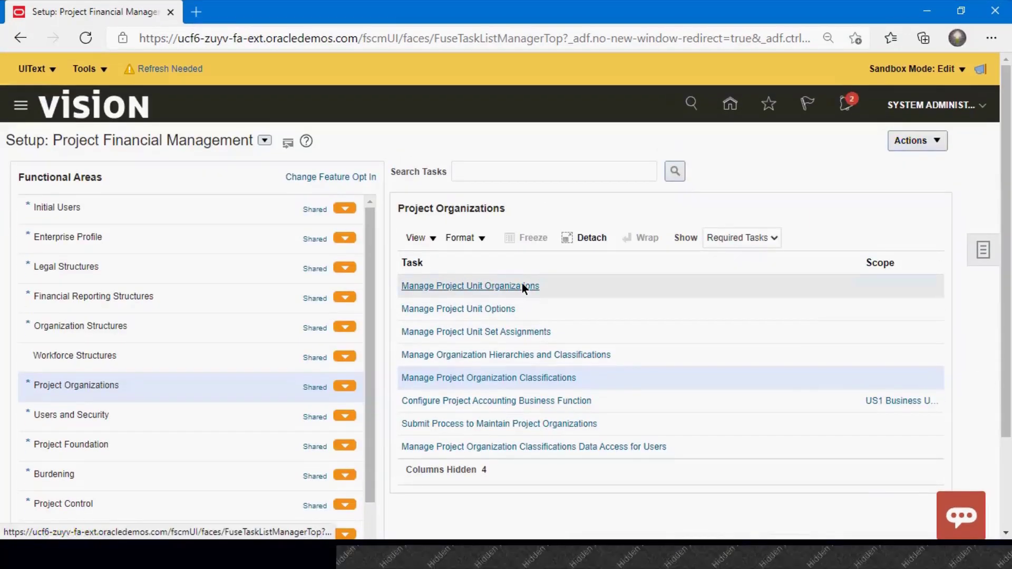
{"action": "left_click", "coordinate": [522, 297]}
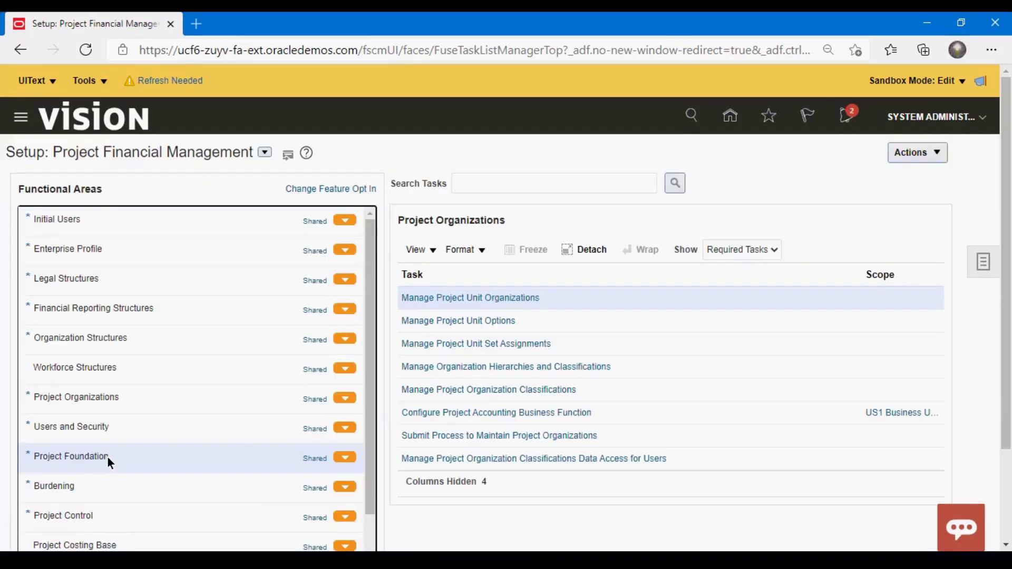
{"action": "left_click", "coordinate": [108, 457]}
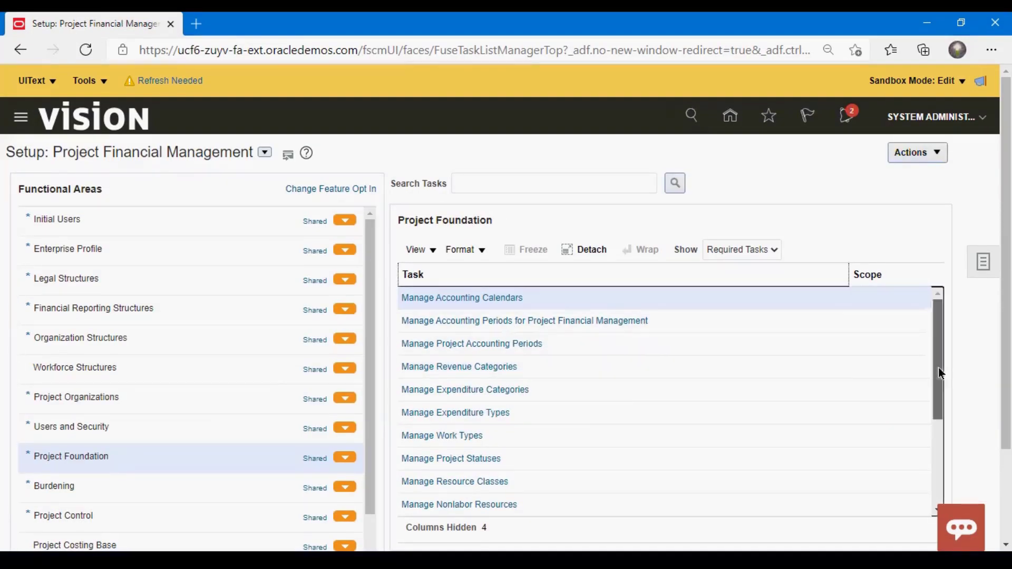
{"action": "left_click_drag", "start_coordinate": [939, 368], "coordinate": [947, 510]}
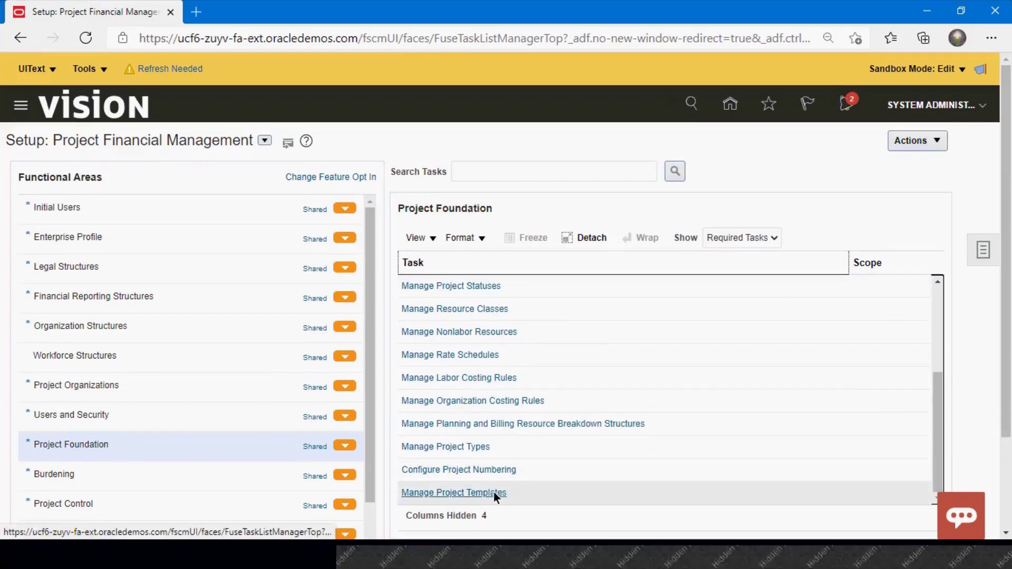
{"action": "left_click", "coordinate": [494, 503]}
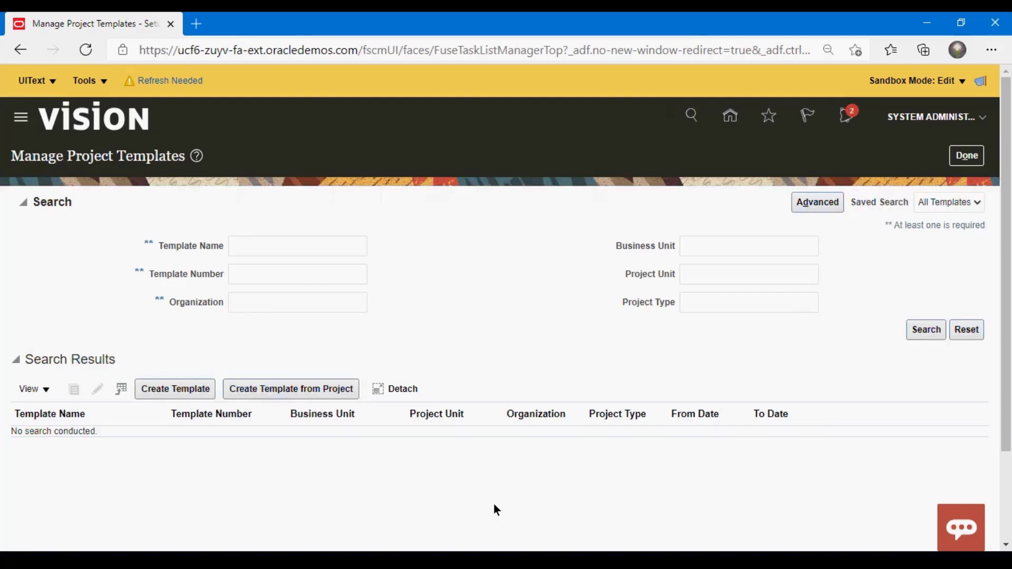
- Search the project templates with A2F as the organization
{"action": "left_click", "coordinate": [258, 303]}
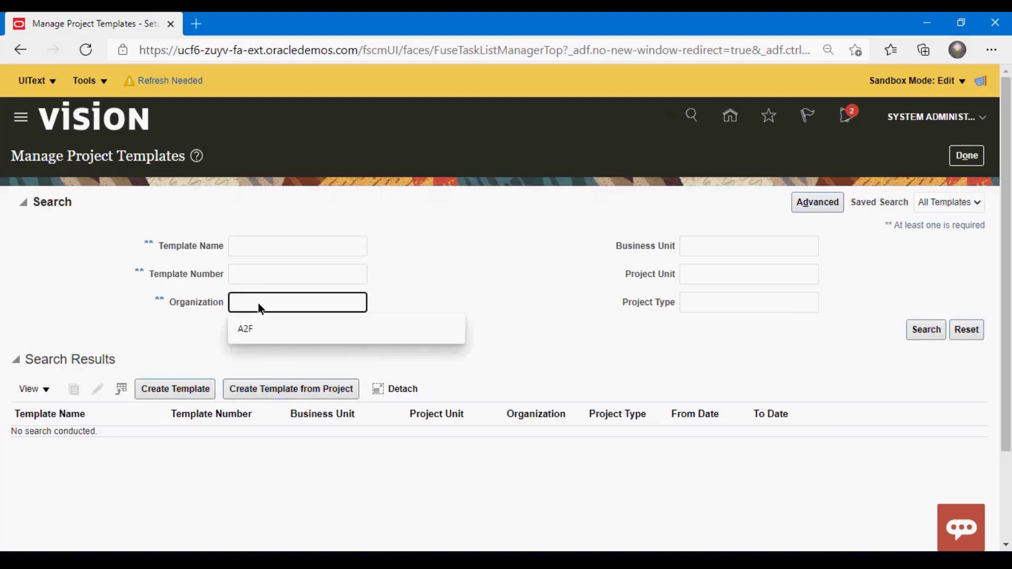
{"action": "type", "text": "A2F"}
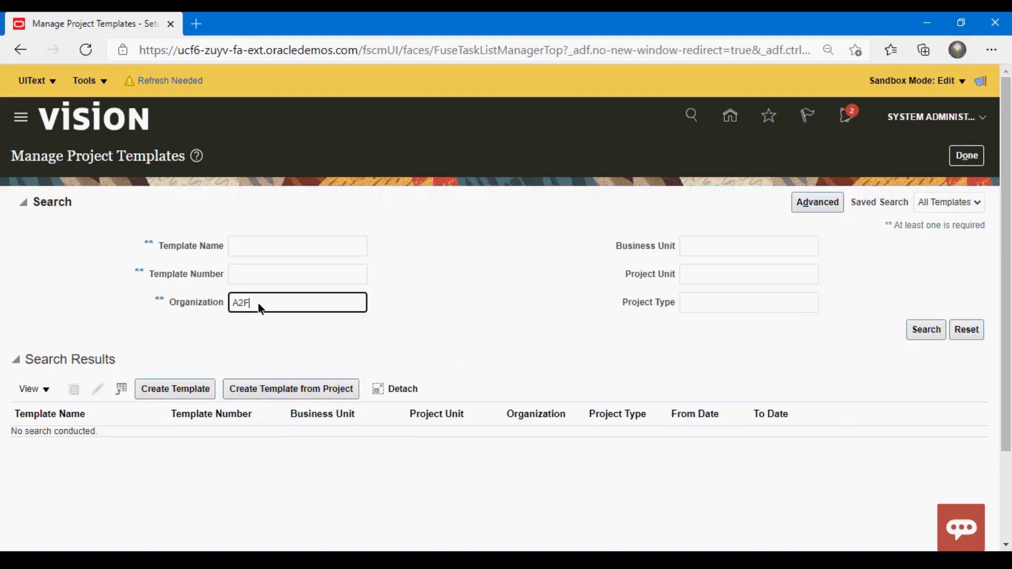
{"action": "left_click", "coordinate": [928, 330]}
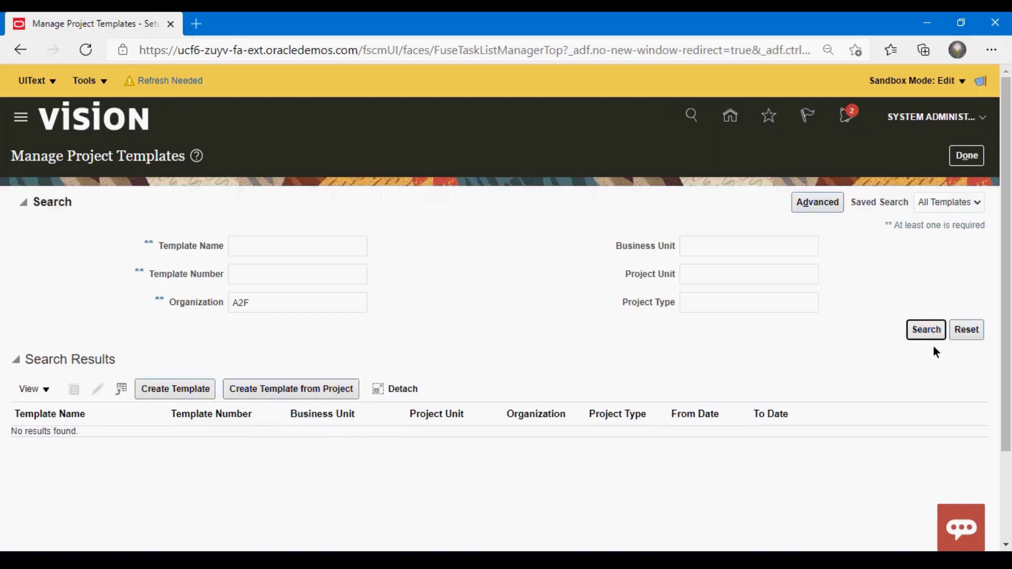
- Clear the organization criterion and search the project templates by template name A2F
{"action": "left_click", "coordinate": [301, 305]}
{"action": "key", "text": "ctrl+a"}
{"action": "key", "text": "BackSpace"}
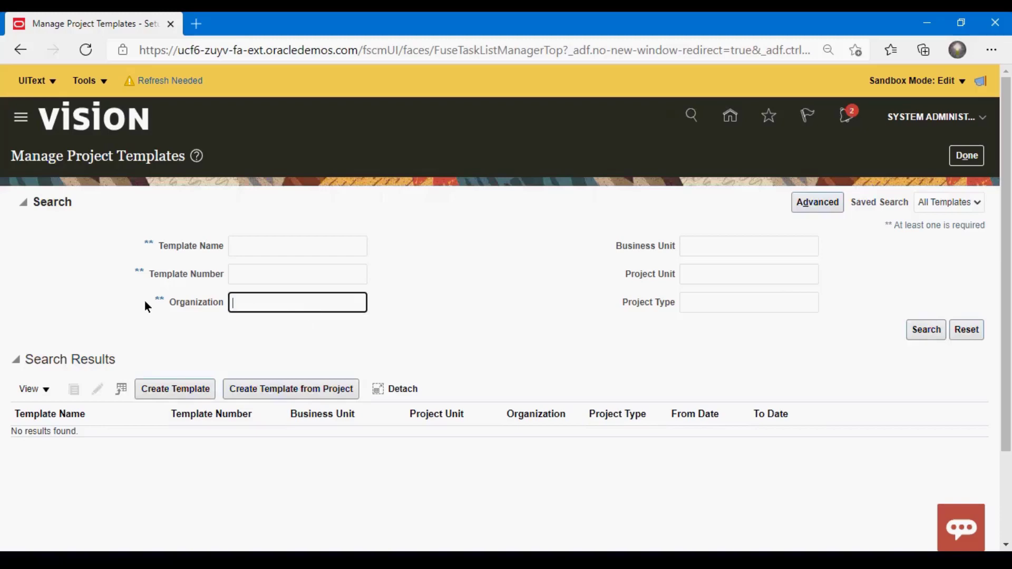
{"action": "left_click", "coordinate": [310, 253]}
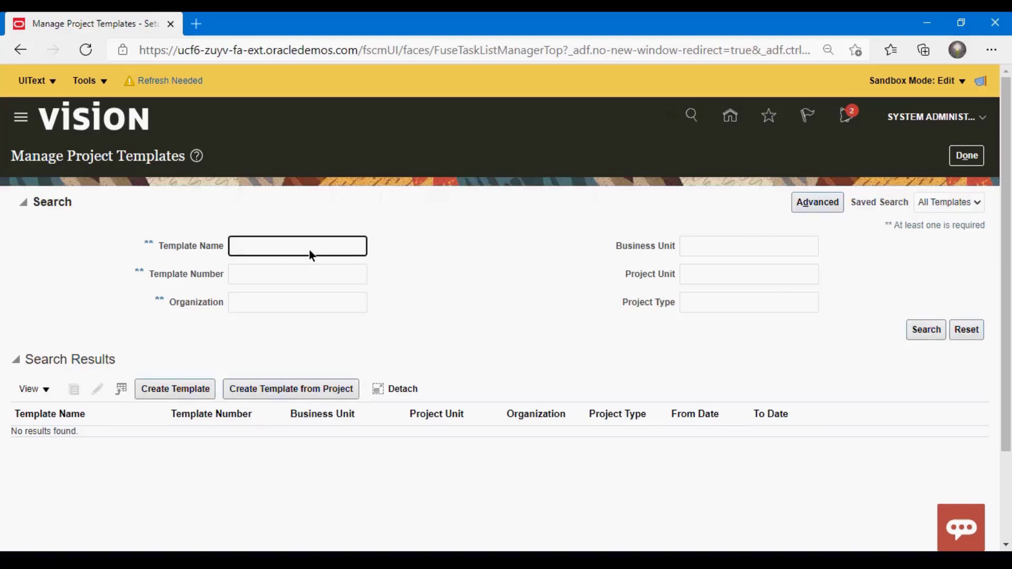
{"action": "type", "text": "A2F"}
{"action": "left_click", "coordinate": [918, 330]}
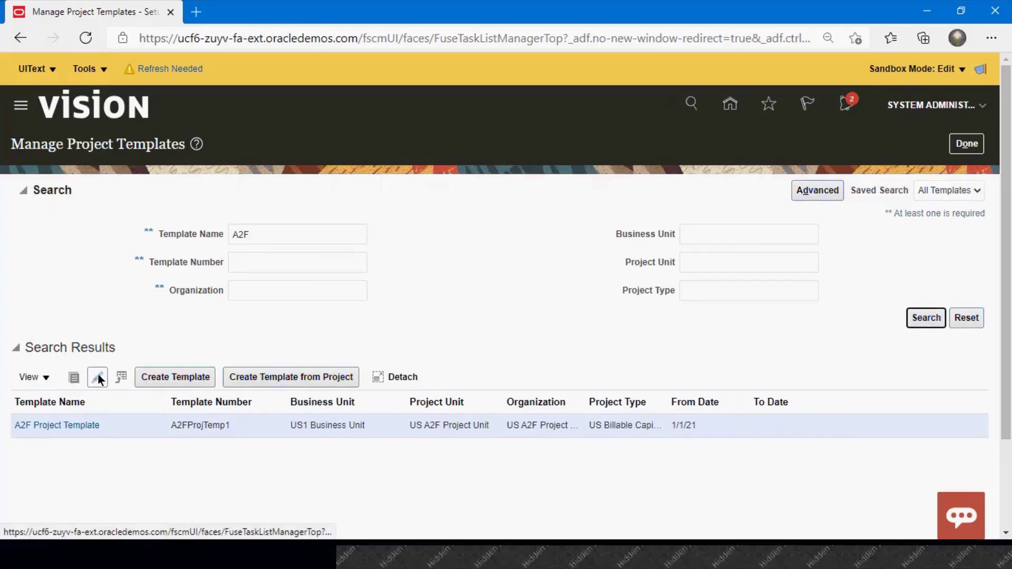
- Open the A2F Project Template for editing and review its template information and setup options
{"action": "left_click", "coordinate": [98, 390]}
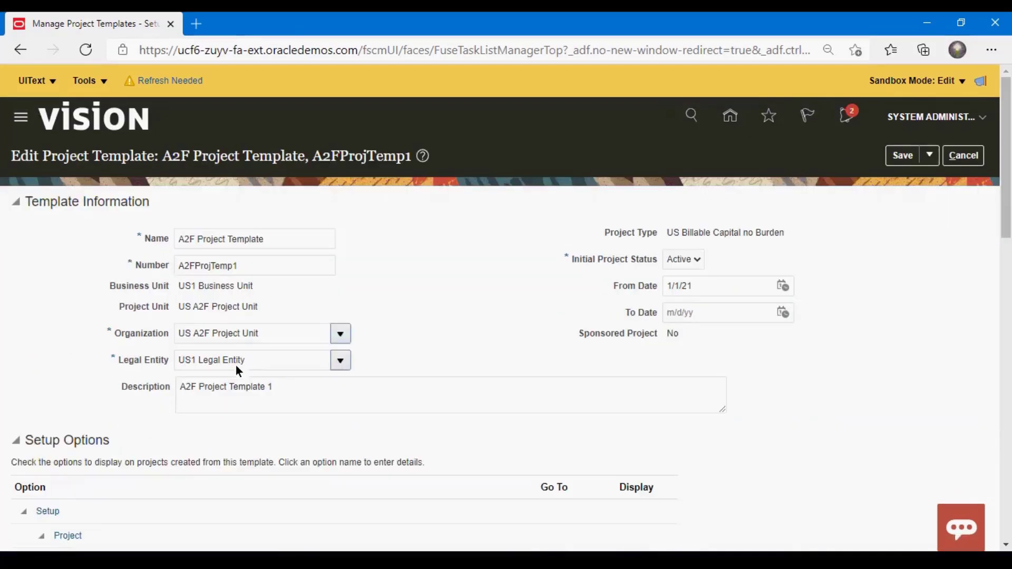
{"action": "left_click_drag", "start_coordinate": [1006, 172], "coordinate": [983, 195]}
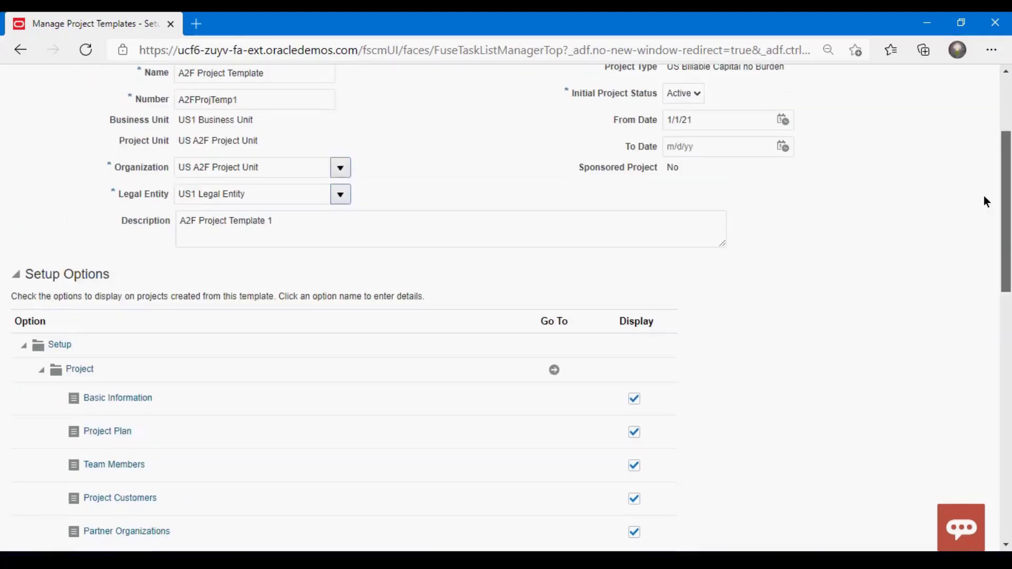
{"action": "left_click", "coordinate": [52, 349]}
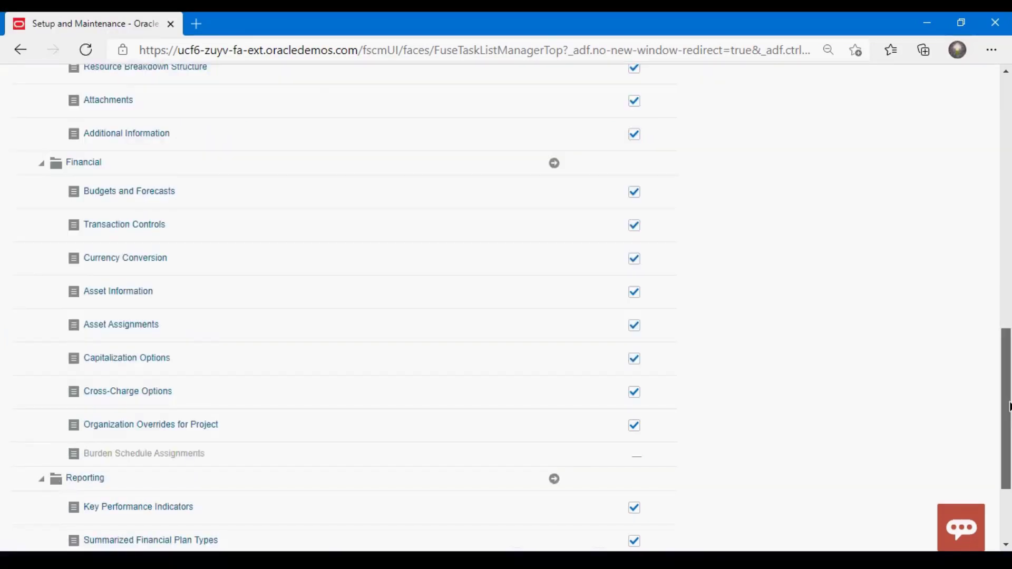
{"action": "scroll", "coordinate": [342, 306], "scroll_direction": "down", "scroll_amount": 3}
{"action": "scroll", "coordinate": [997, 214], "scroll_direction": "up", "scroll_amount": 15}
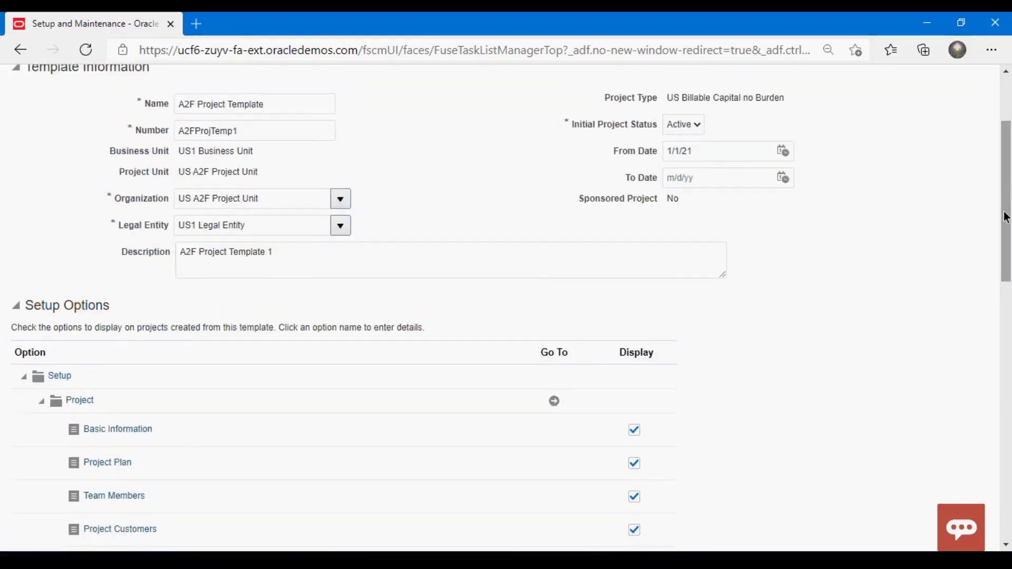
- Continue to the A2F Project Template's details, review the Project, Financial and Reporting sections, and exit the template editor
{"action": "left_click", "coordinate": [930, 156]}
{"action": "left_click", "coordinate": [934, 178]}
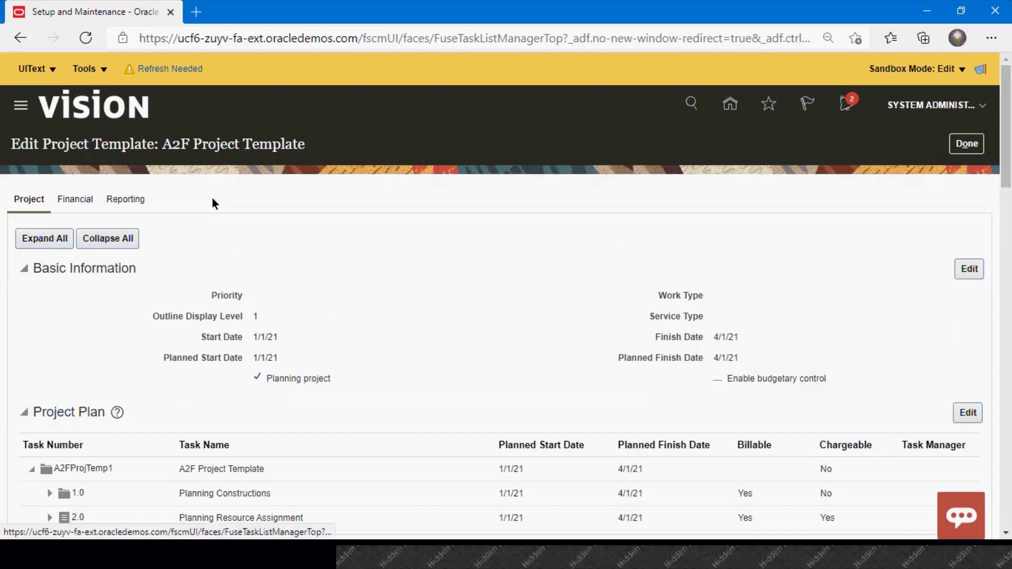
{"action": "mouse_move", "coordinate": [1007, 138]}
{"action": "left_mouse_down"}
{"action": "mouse_move", "coordinate": [1006, 477]}
{"action": "mouse_move", "coordinate": [1006, 127]}
{"action": "left_mouse_up"}
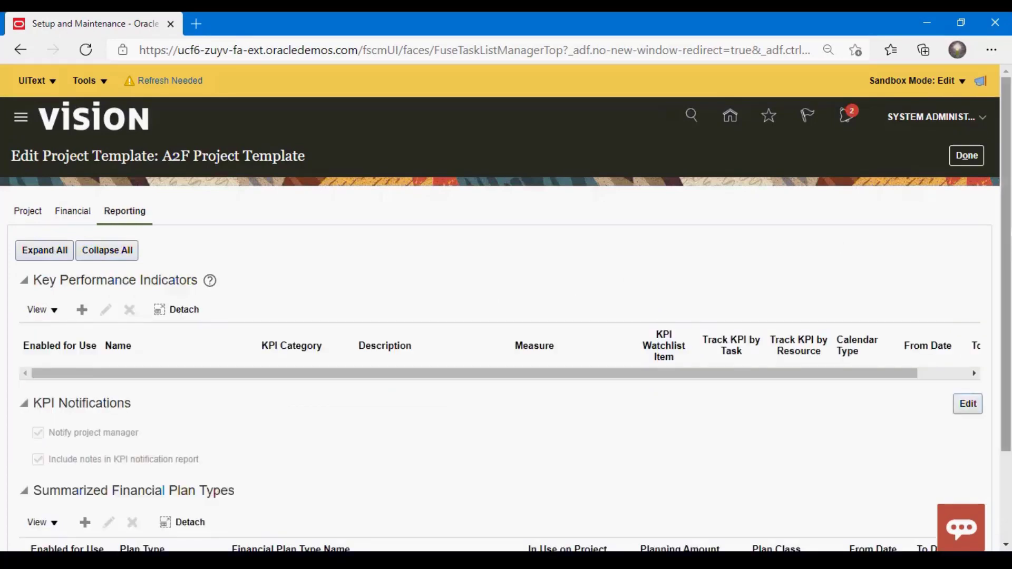
{"action": "scroll", "coordinate": [605, 284], "scroll_direction": "down", "scroll_amount": 2}
{"action": "scroll", "coordinate": [506, 306], "scroll_direction": "up", "scroll_amount": 2}
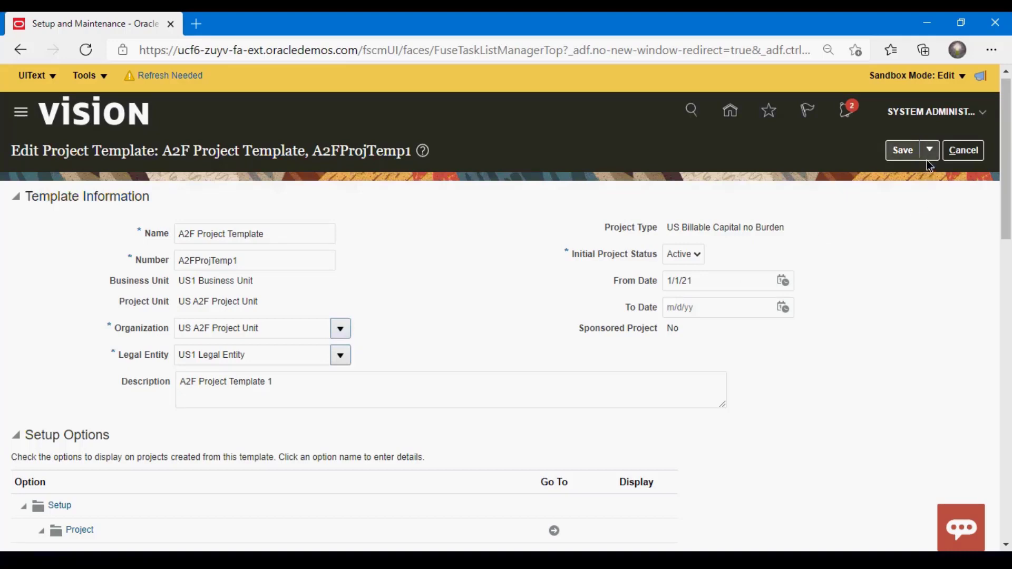
{"action": "left_click", "coordinate": [964, 151]}
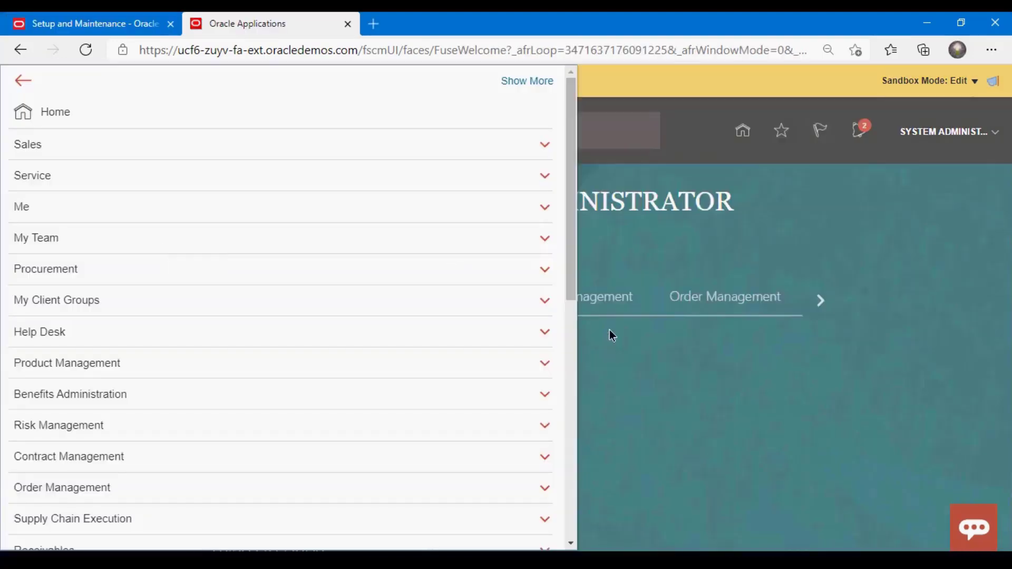
- Open Project Financial Management from the Projects group of the application's navigation
{"action": "left_click_drag", "start_coordinate": [573, 271], "coordinate": [513, 412]}
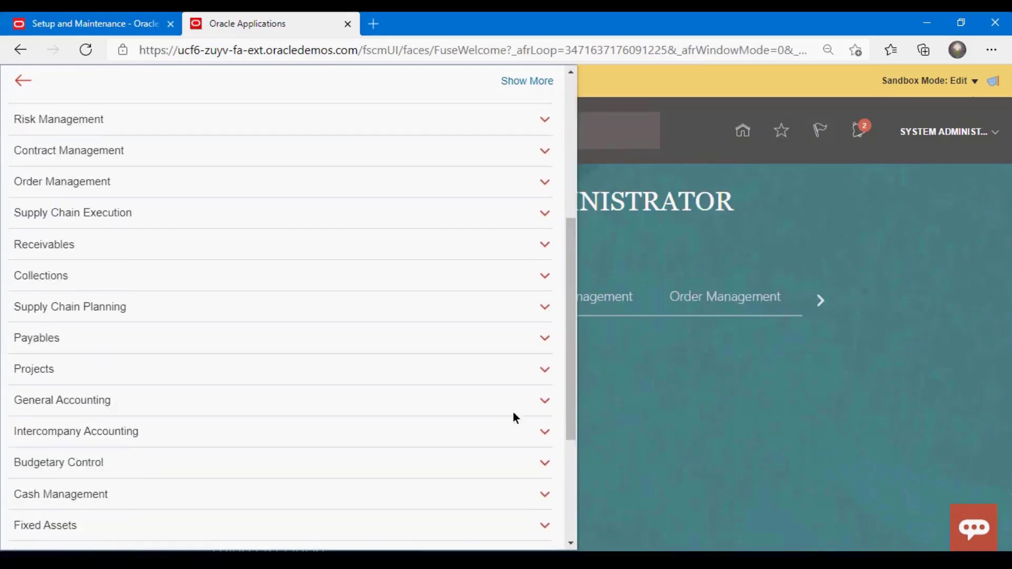
{"action": "left_click", "coordinate": [135, 377]}
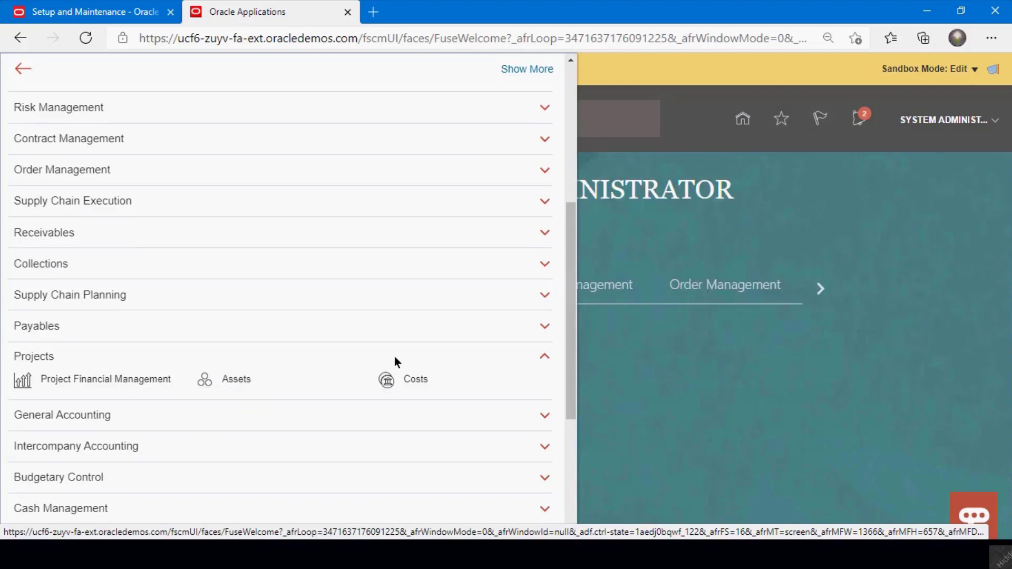
{"action": "left_click", "coordinate": [109, 381]}
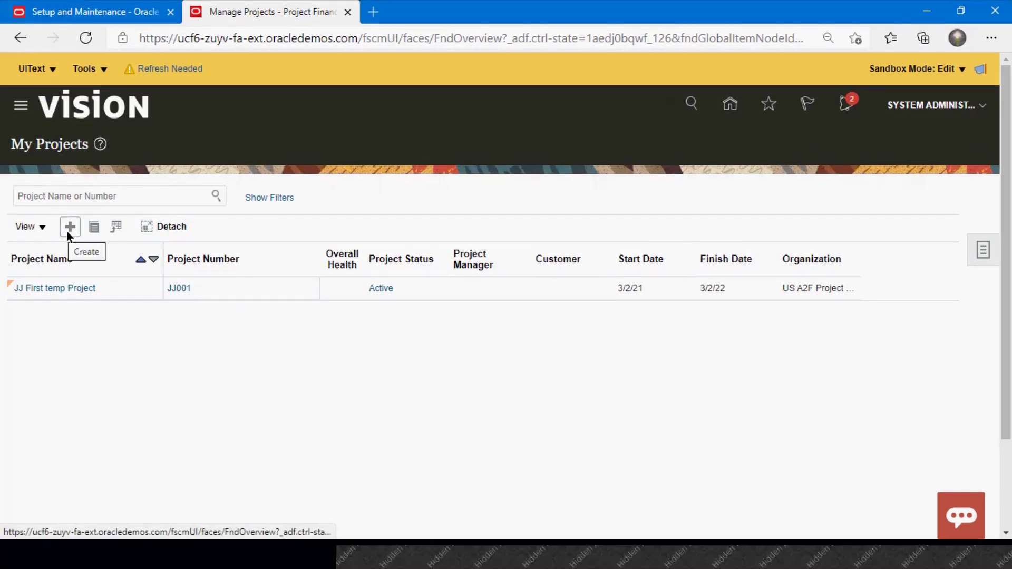
- Start creating a project with A2F Project Template as the source template
{"action": "left_click", "coordinate": [67, 231]}
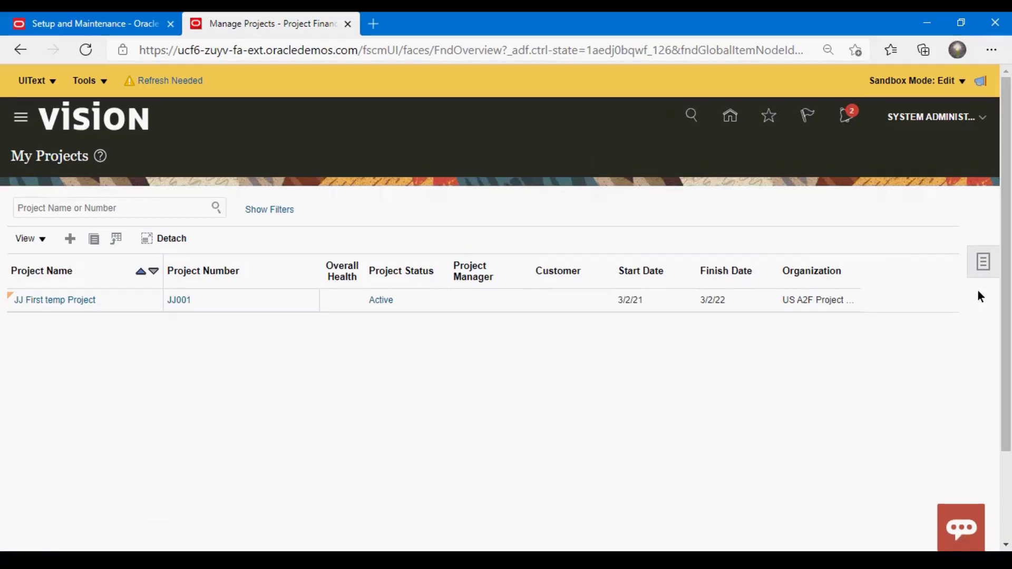
{"action": "left_click", "coordinate": [984, 261]}
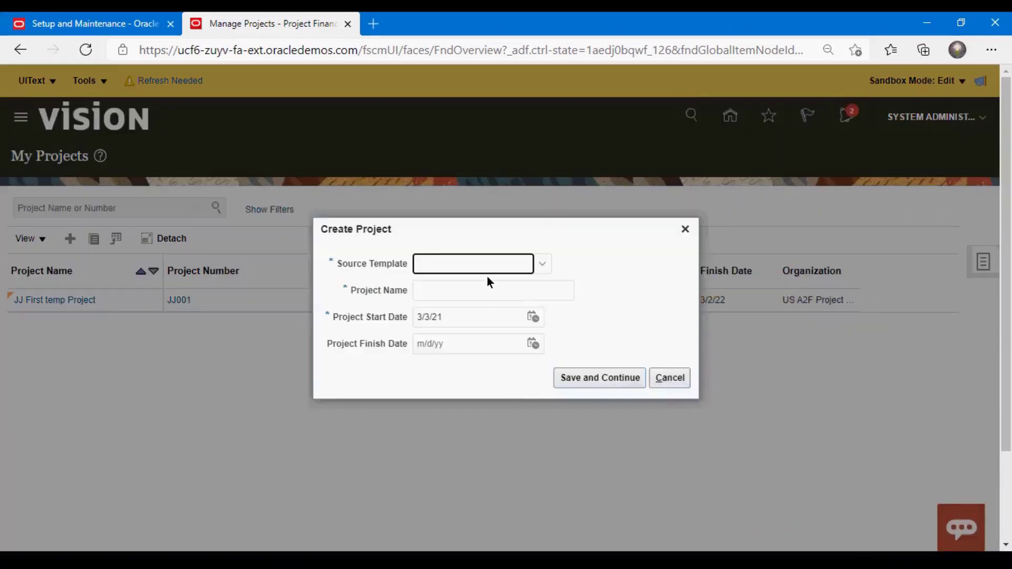
{"action": "left_click", "coordinate": [545, 265]}
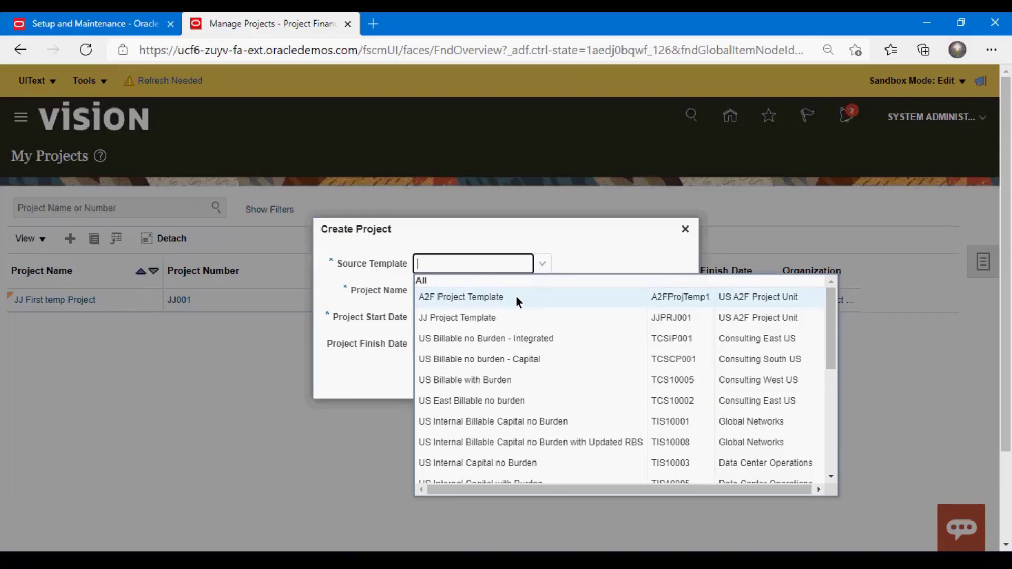
{"action": "left_click", "coordinate": [515, 296]}
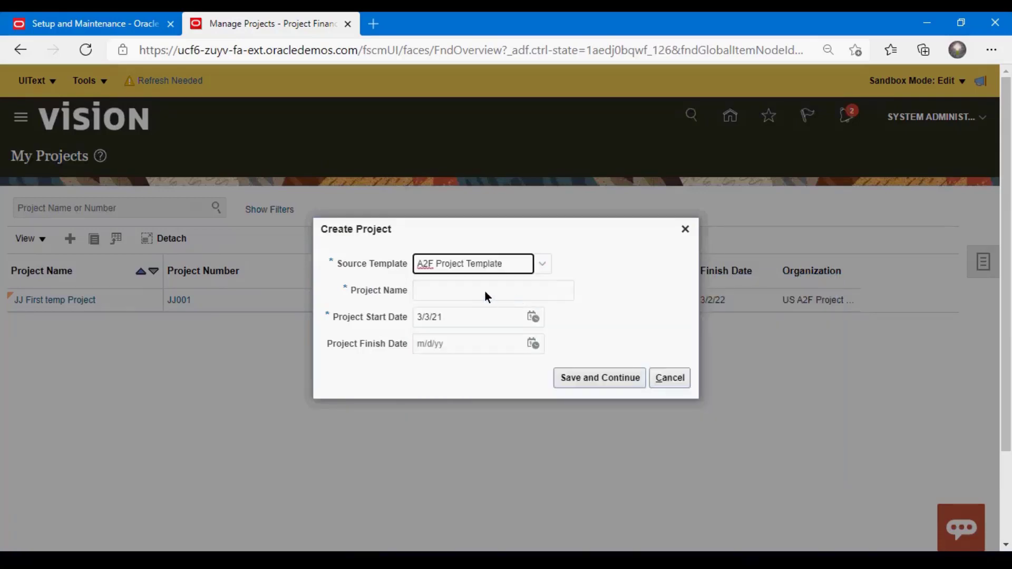
{"action": "left_click", "coordinate": [484, 290]}
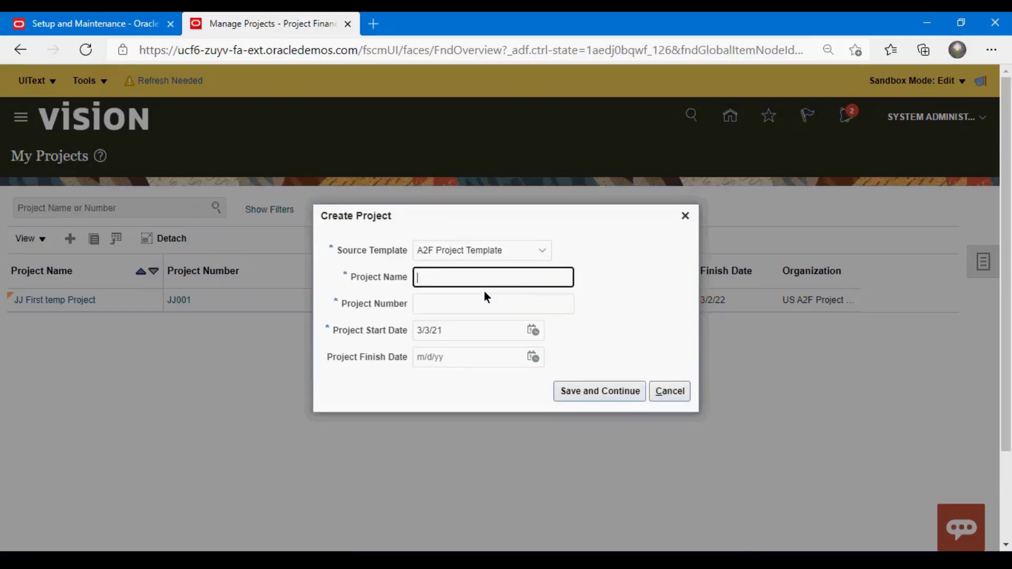
- Enter A2F Billable Project1 as the project name and A2FBillroj1 as the project number
{"action": "type", "text": "A2F"}
{"action": "type", "text": "Billable Project1"}
{"action": "key", "text": "Tab"}
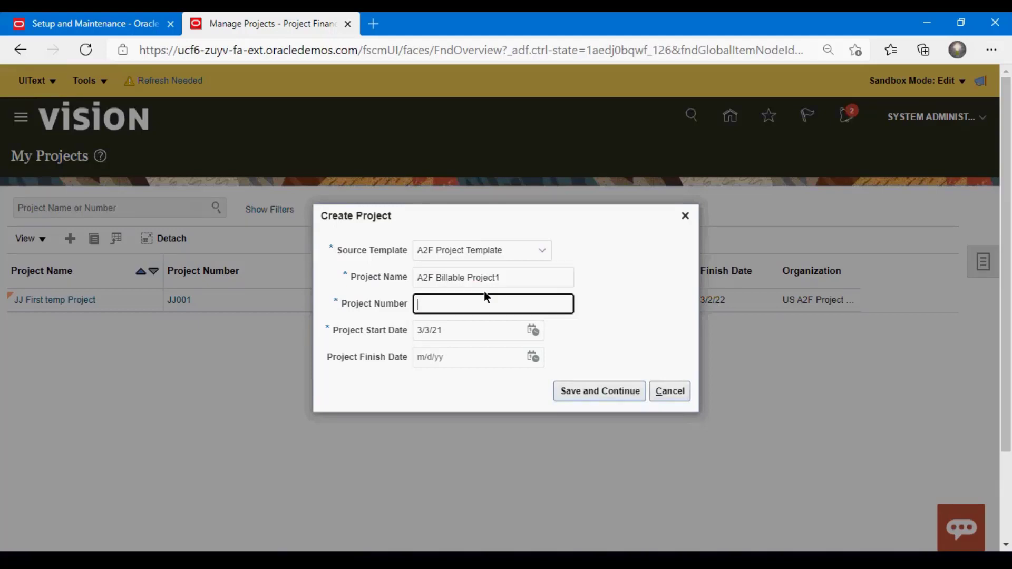
{"action": "type", "text": "A2FBillroj1"}
{"action": "key", "text": "Tab"}
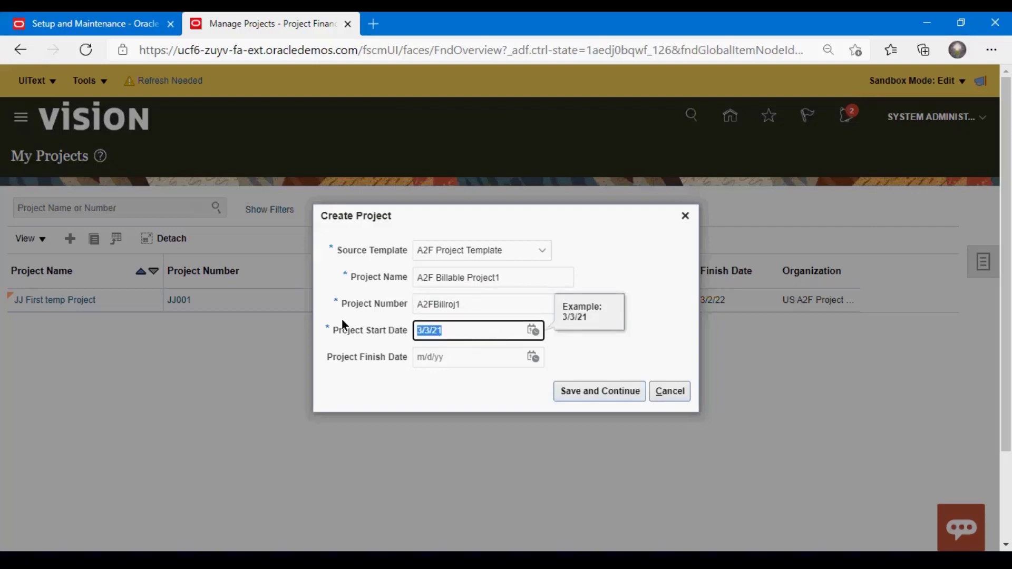
- Enter 1/1/2001 as the project start date and try to save the new project
{"action": "type", "text": "1/1/2001"}
{"action": "left_click", "coordinate": [600, 393]}
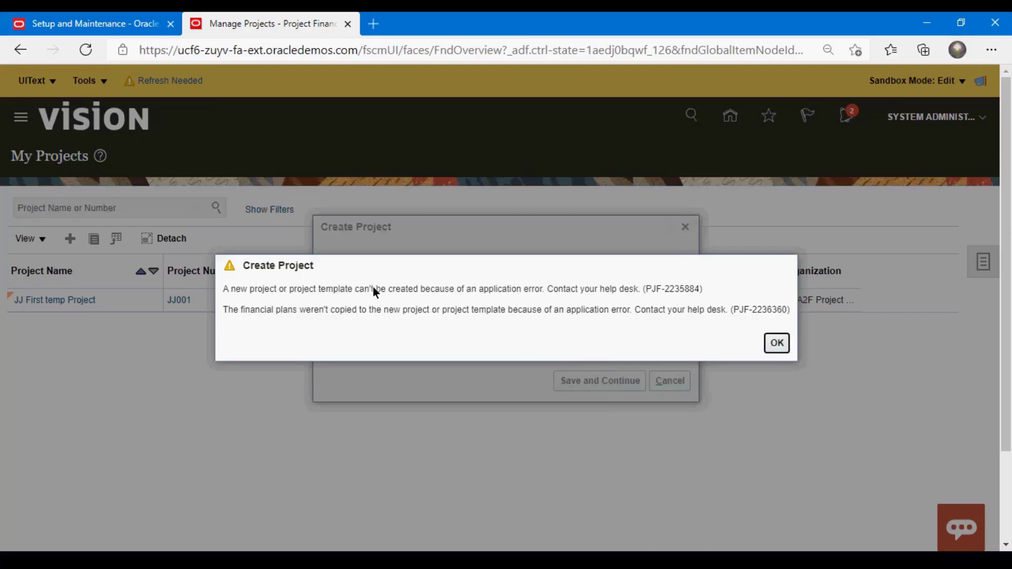
{"action": "left_click_drag", "start_coordinate": [373, 289], "coordinate": [555, 283]}
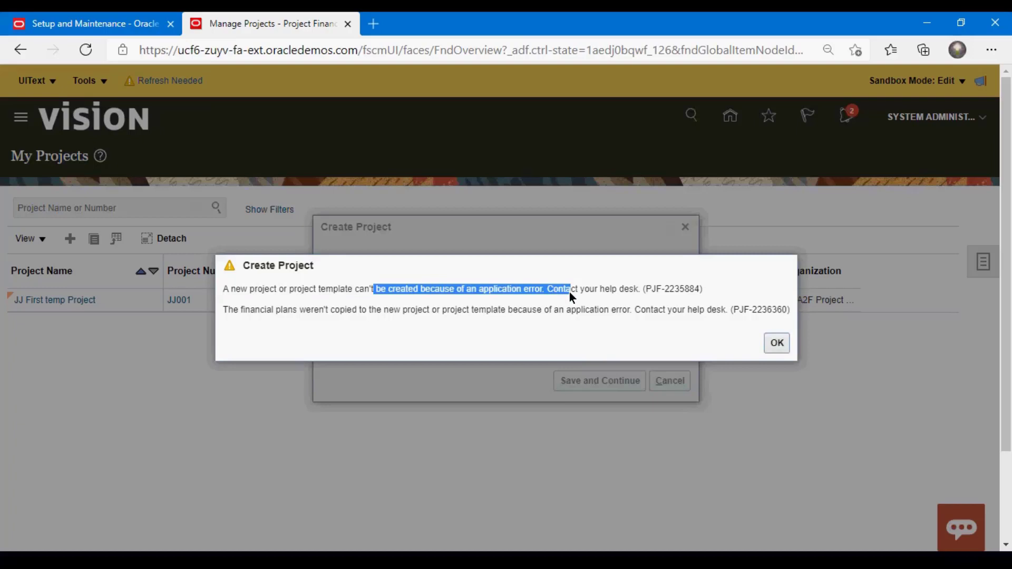
{"action": "left_click", "coordinate": [779, 342]}
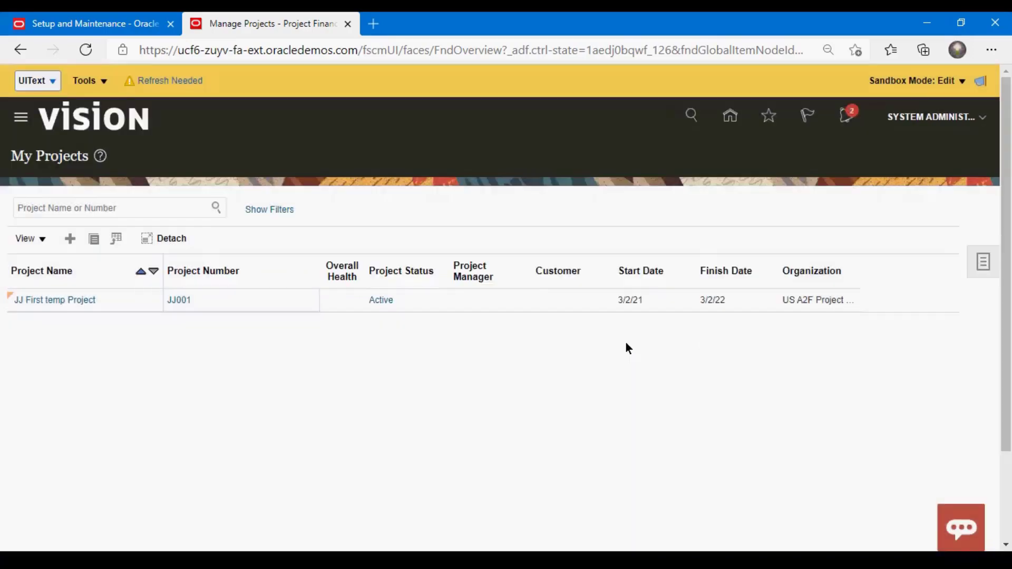
- Reload the My Projects page and start another new project based on A2F Project Template
{"action": "left_click", "coordinate": [86, 49]}
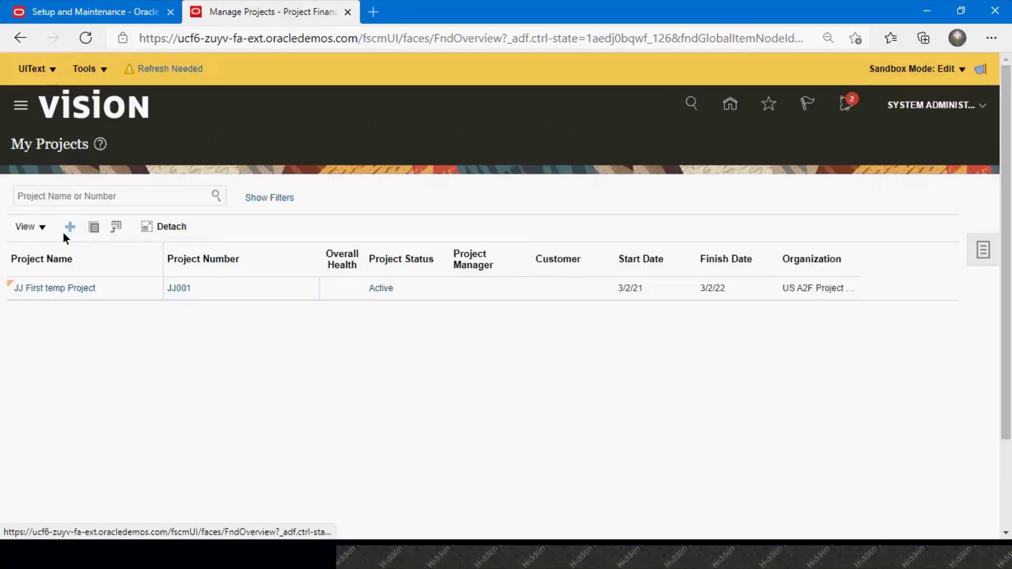
{"action": "left_click", "coordinate": [65, 231]}
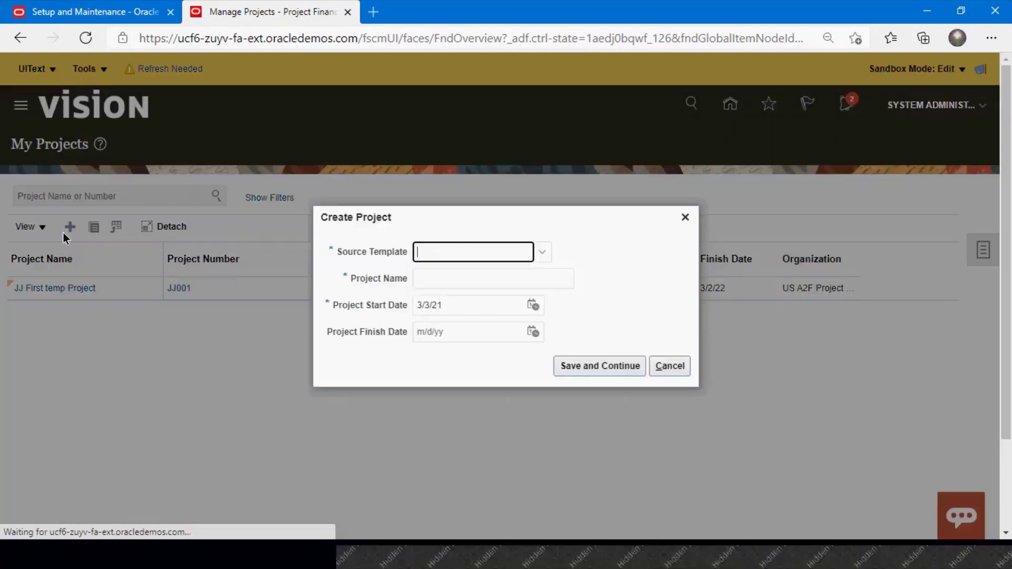
{"action": "type", "text": "a2"}
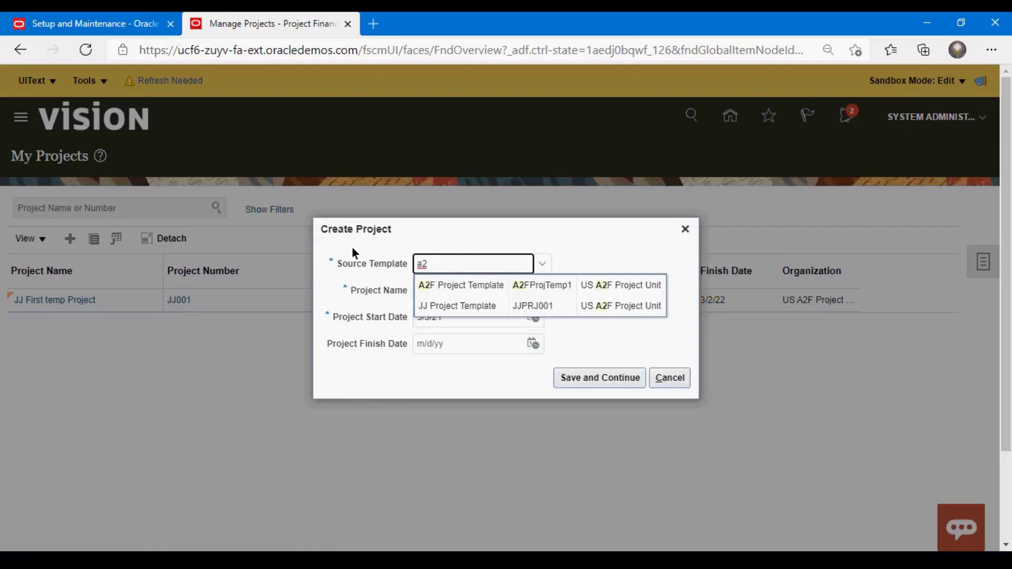
{"action": "type", "text": "f proj"}
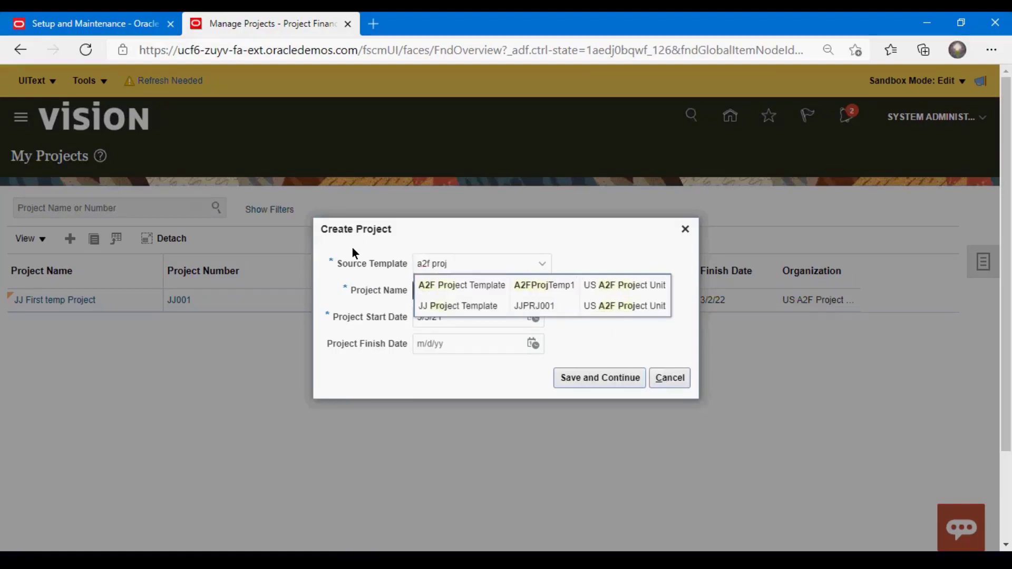
{"action": "left_click", "coordinate": [541, 265]}
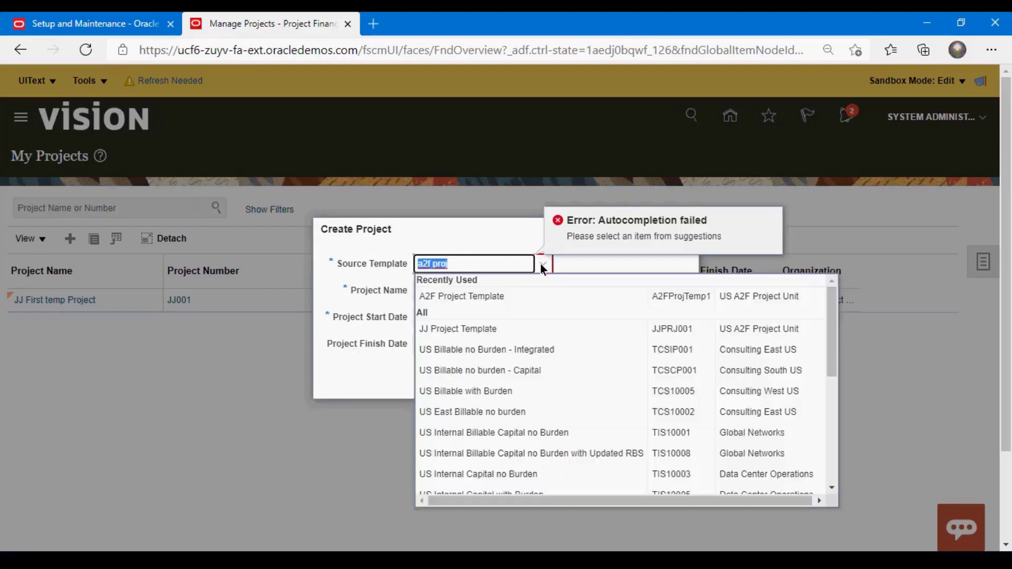
{"action": "left_click", "coordinate": [518, 295]}
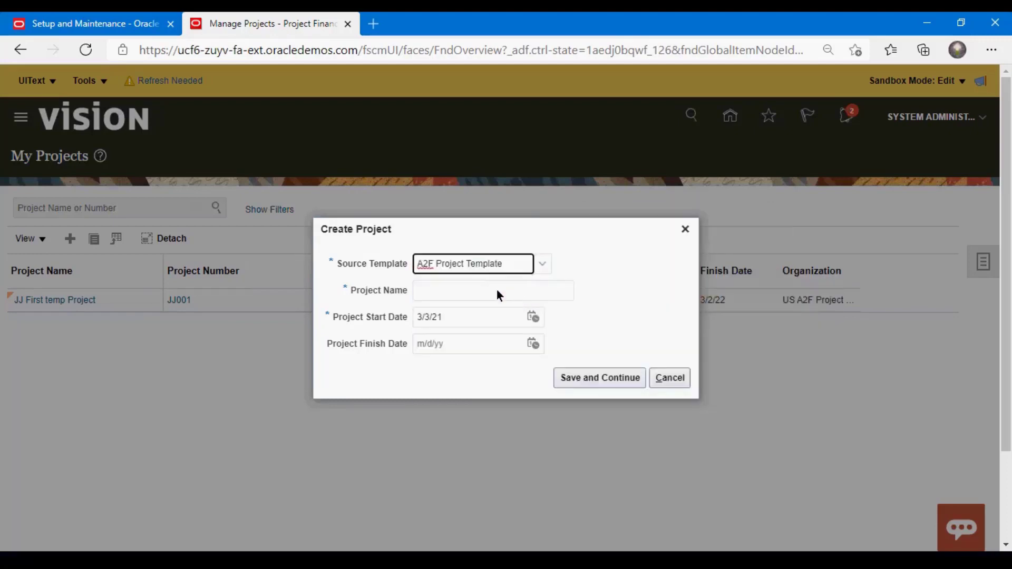
- Enter a2f proj1 as both the project name and the project number
{"action": "left_click", "coordinate": [497, 291]}
{"action": "type", "text": "a"}
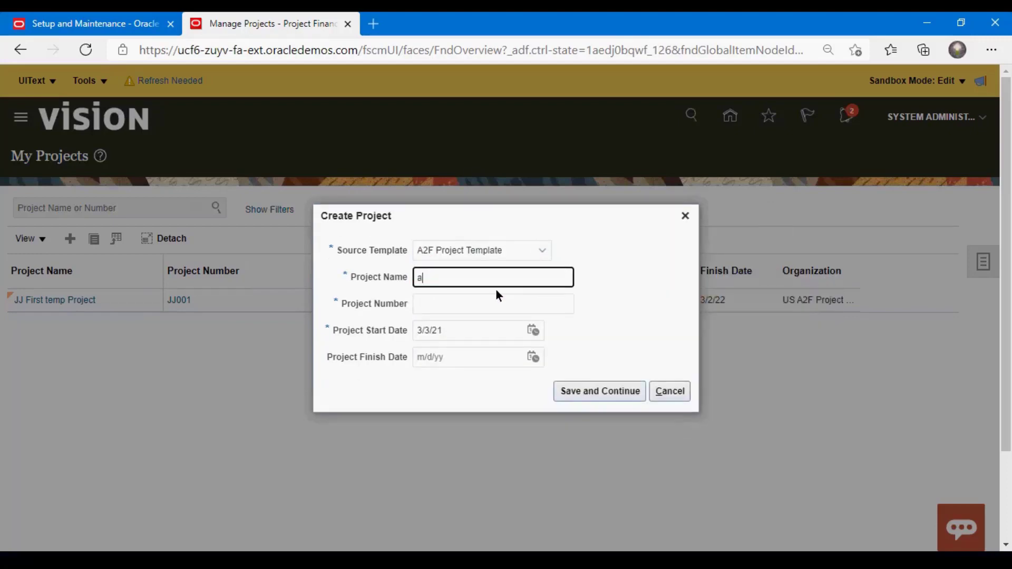
{"action": "type", "text": "2f proj1"}
{"action": "key", "text": "Tab"}
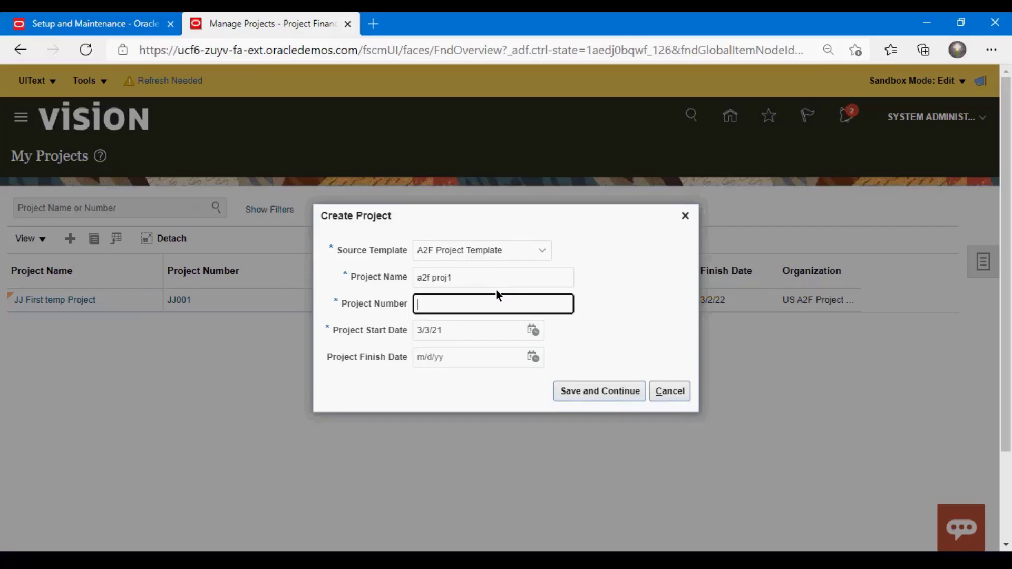
{"action": "type", "text": "a2f "}
{"action": "type", "text": "project"}
{"action": "key", "text": "BackSpace"}
{"action": "key", "text": "BackSpace"}
{"action": "key", "text": "BackSpace"}
{"action": "type", "text": "j1"}
{"action": "key", "text": "Tab"}
- Set the project start date to 1/1/21, then save the new project and continue to its financial project plan
{"action": "type", "text": "1"}
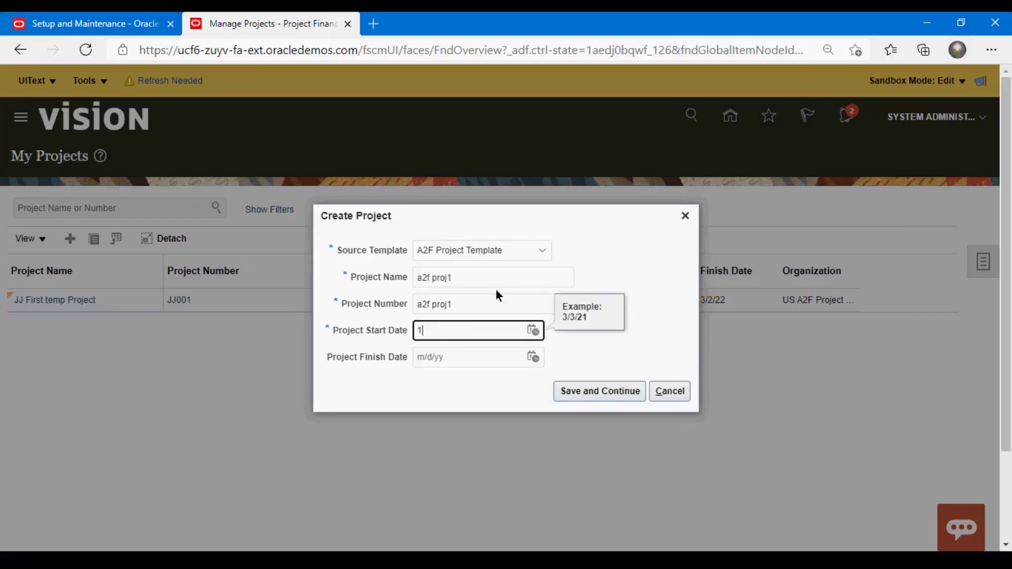
{"action": "type", "text": "/1/2"}
{"action": "type", "text": "00"}
{"action": "key", "text": "BackSpace"}
{"action": "type", "text": "20"}
{"action": "key", "text": "BackSpace"}
{"action": "key", "text": "BackSpace"}
{"action": "type", "text": "21"}
{"action": "key", "text": "Tab"}
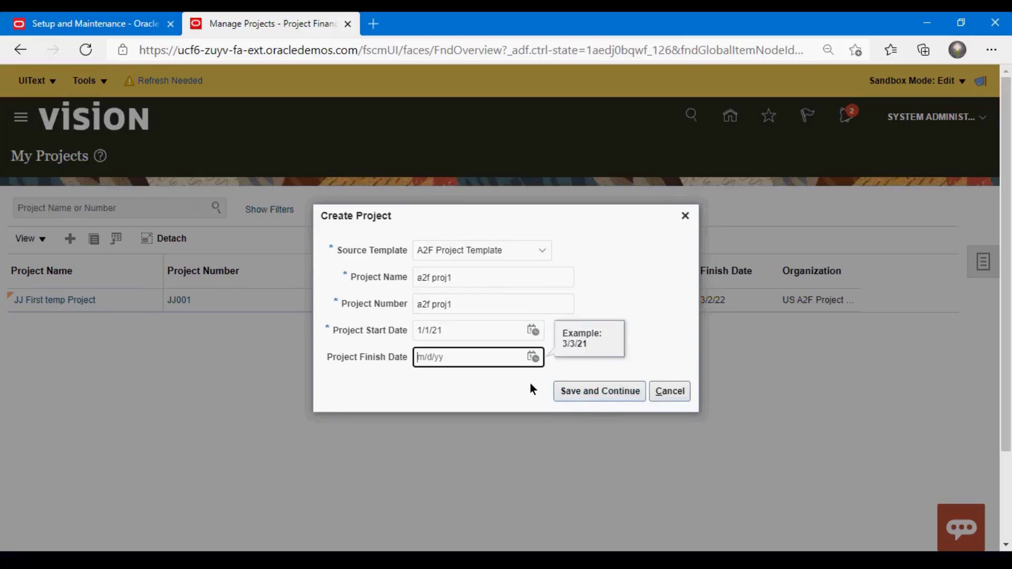
{"action": "left_click", "coordinate": [576, 393]}
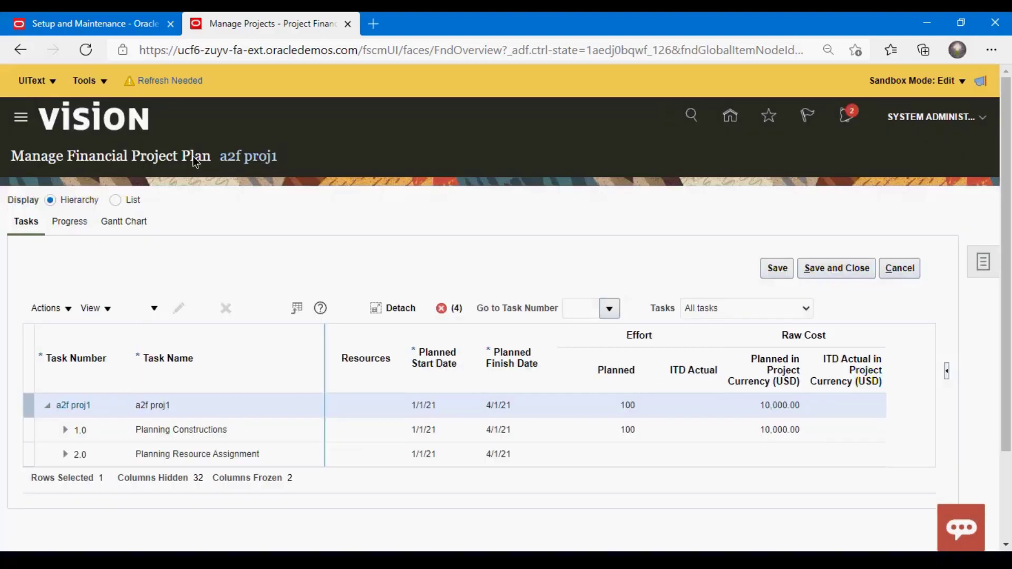
- Return to the setup page, finish with Manage Project Templates, and review the Project Financial Management functional areas
{"action": "left_click", "coordinate": [103, 24]}
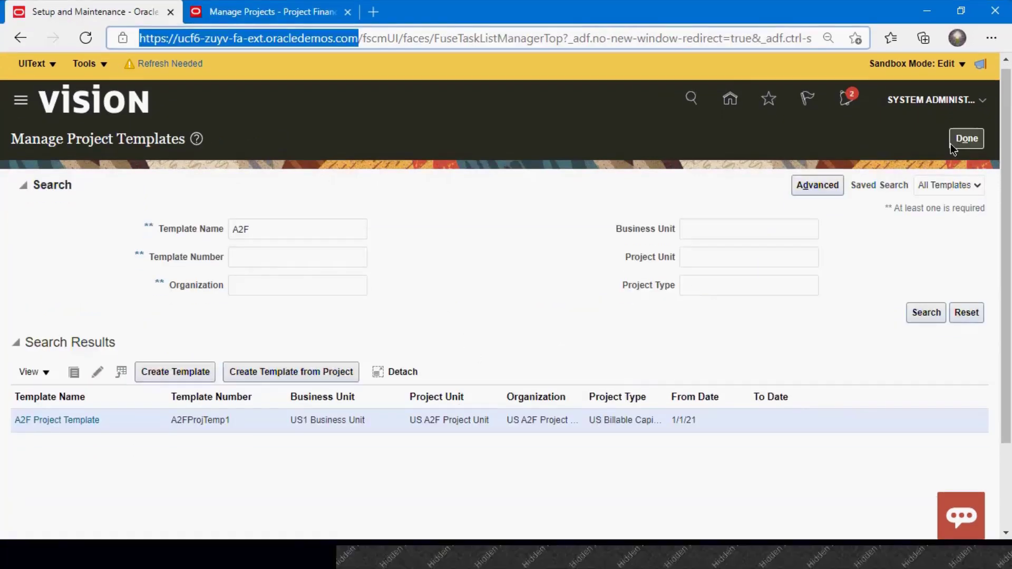
{"action": "left_click", "coordinate": [956, 144]}
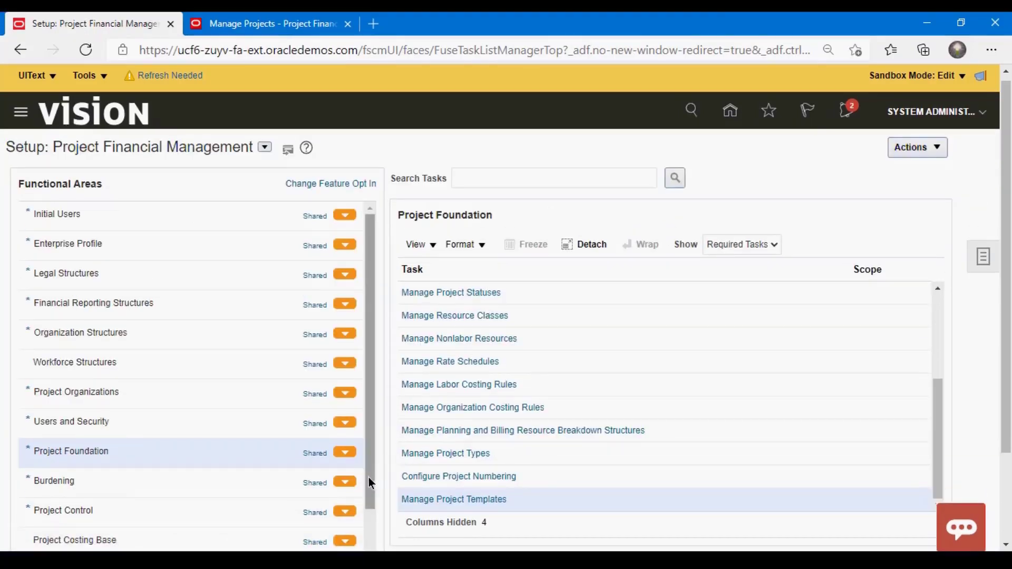
{"action": "scroll", "coordinate": [369, 477], "scroll_direction": "down", "scroll_amount": 3}
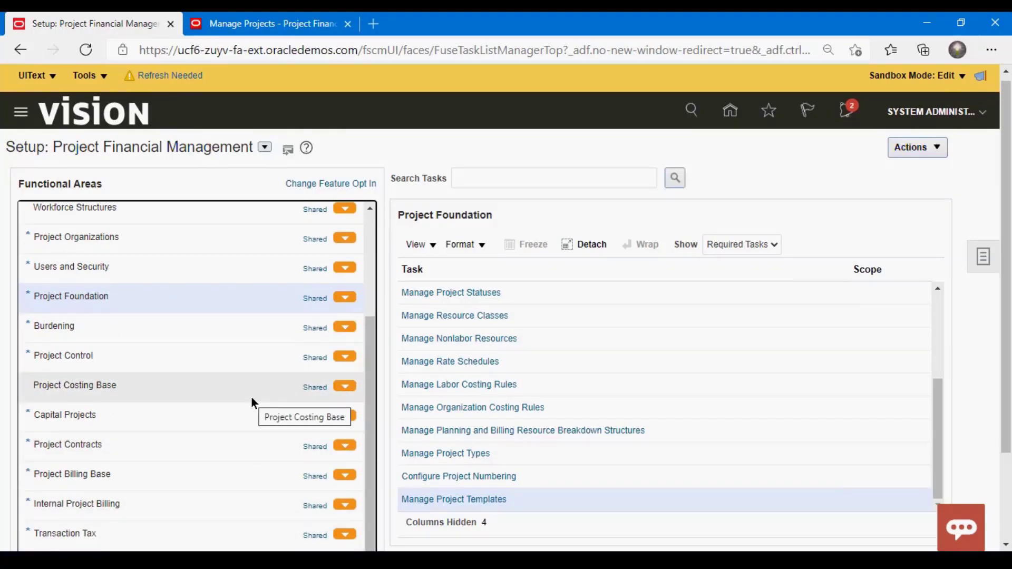
- In the a2f proj1 financial project plan, add Financial Resources as a resource on blueprint task 1.1
{"action": "left_click", "coordinate": [242, 22]}
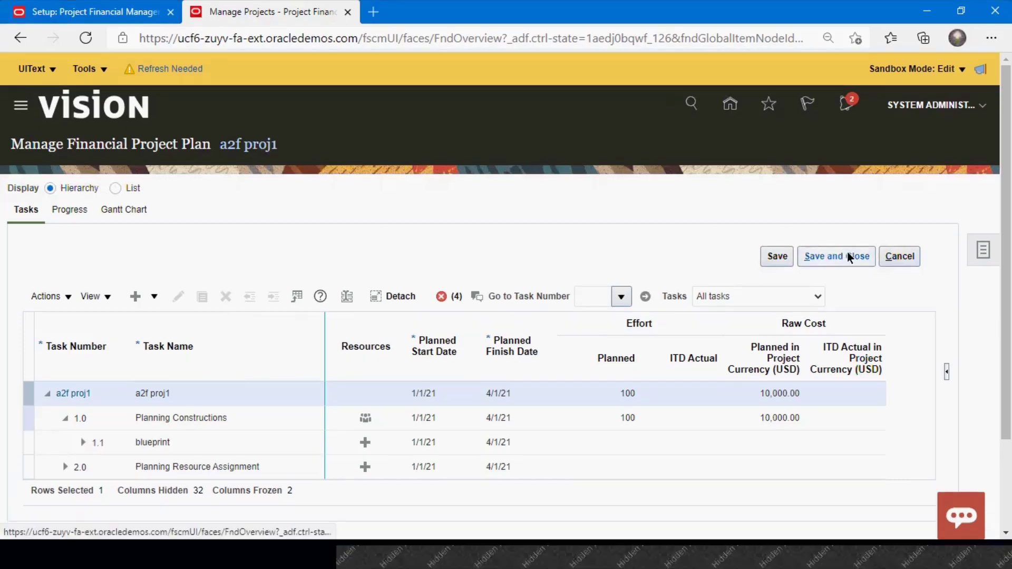
{"action": "left_click", "coordinate": [843, 264]}
{"action": "scroll", "coordinate": [506, 316], "scroll_direction": "down", "scroll_amount": 2}
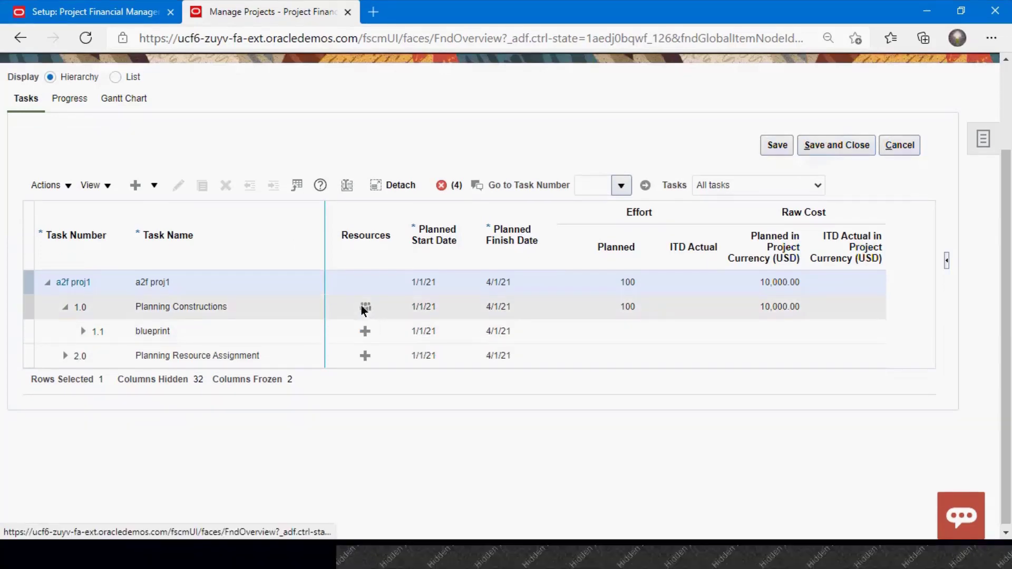
{"action": "left_click", "coordinate": [366, 334]}
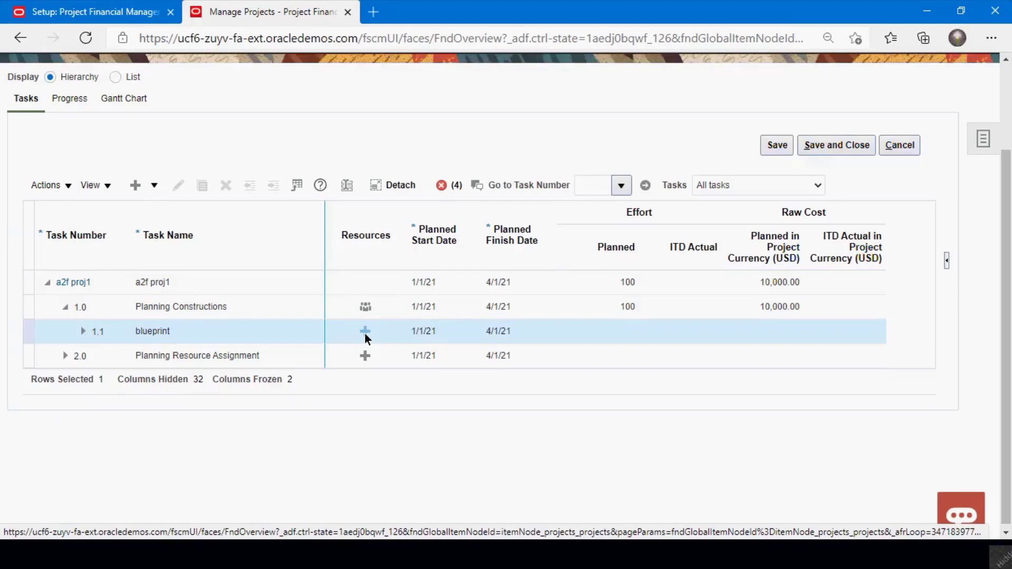
{"action": "left_click", "coordinate": [365, 331]}
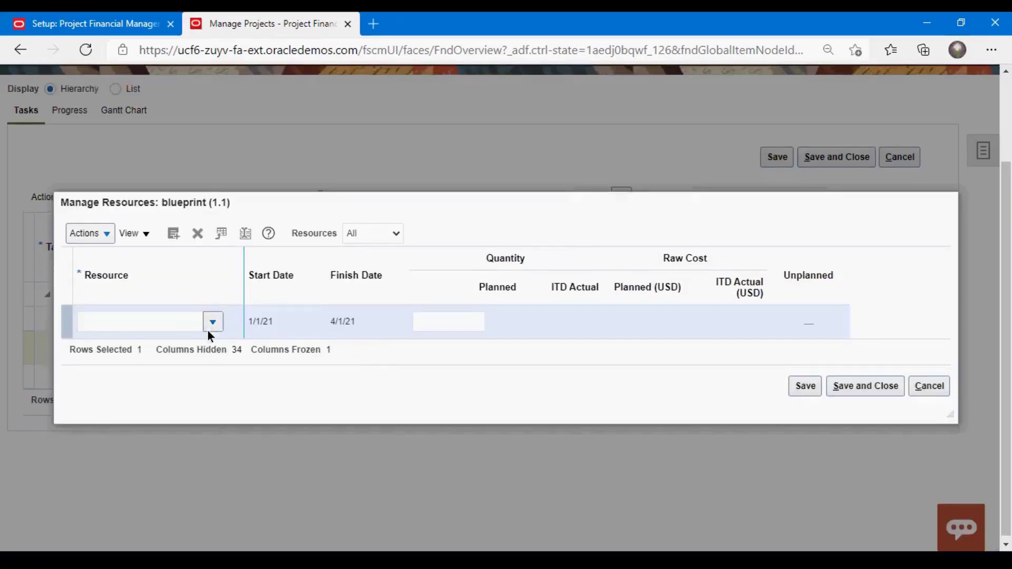
{"action": "left_click", "coordinate": [212, 324]}
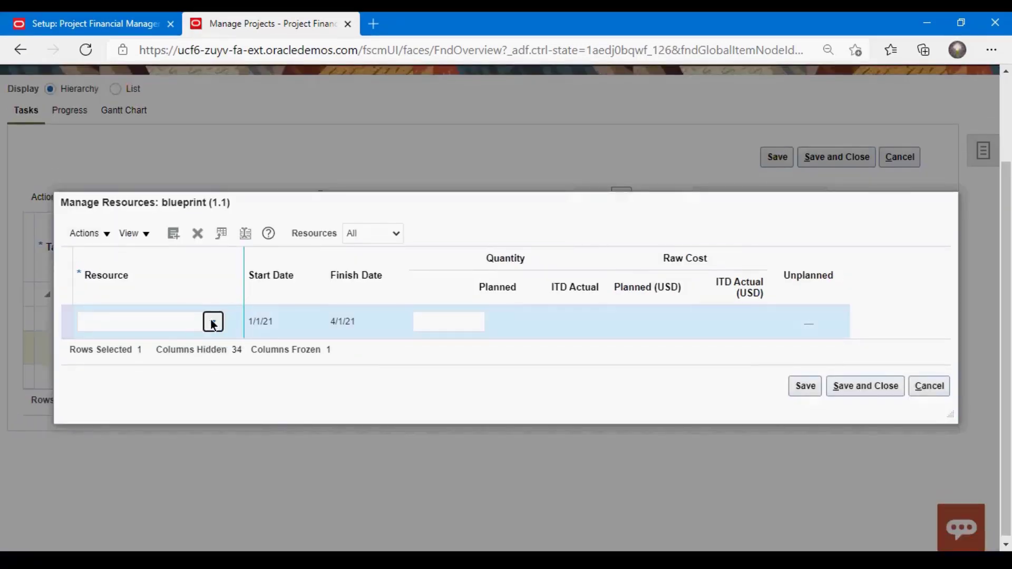
{"action": "left_click", "coordinate": [213, 322]}
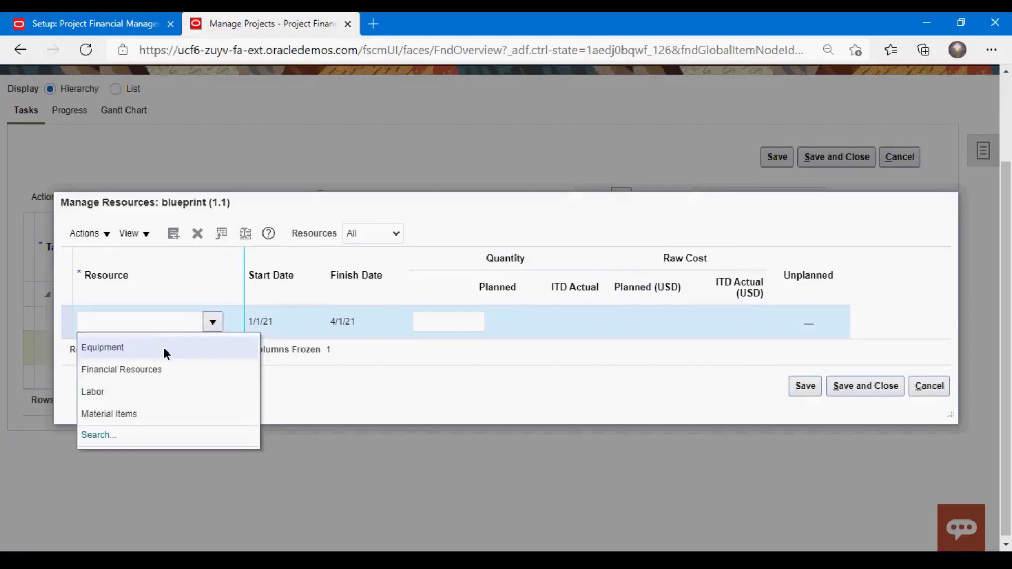
{"action": "left_click", "coordinate": [157, 371]}
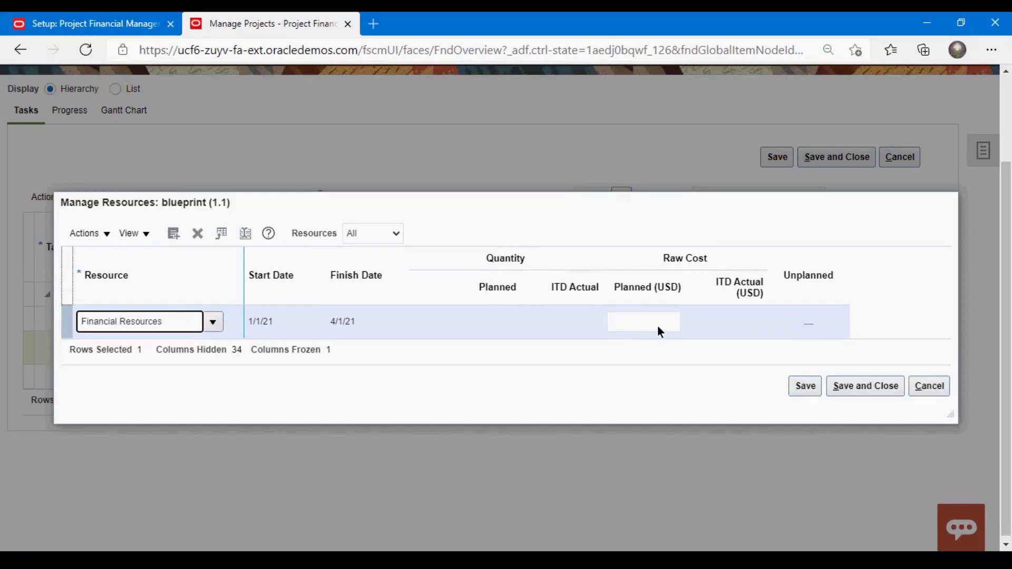
- Set the planned raw cost of the blueprint task's resource to 2000 USD, then save and close its resources
{"action": "left_click", "coordinate": [657, 314]}
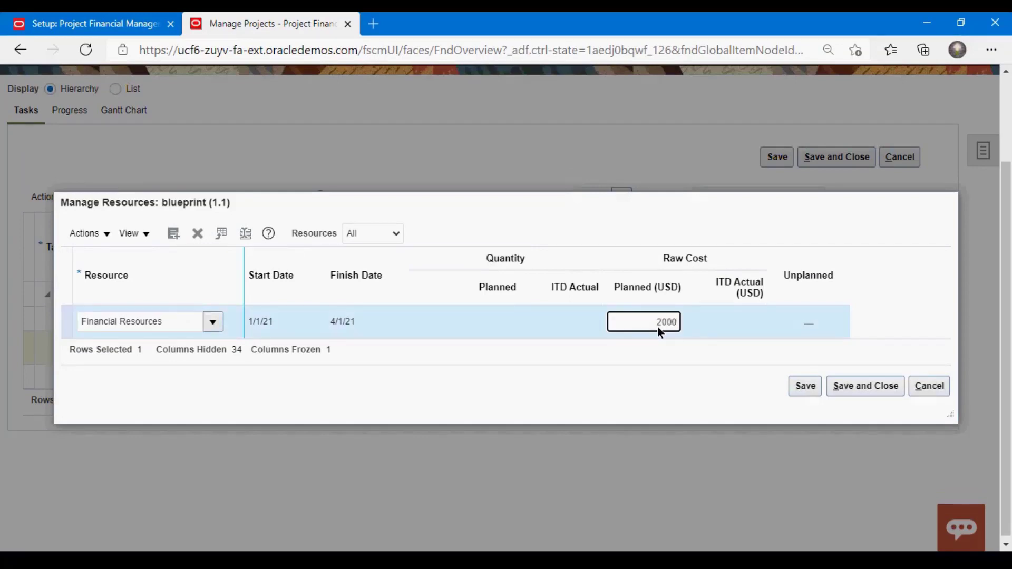
{"action": "left_click", "coordinate": [812, 385]}
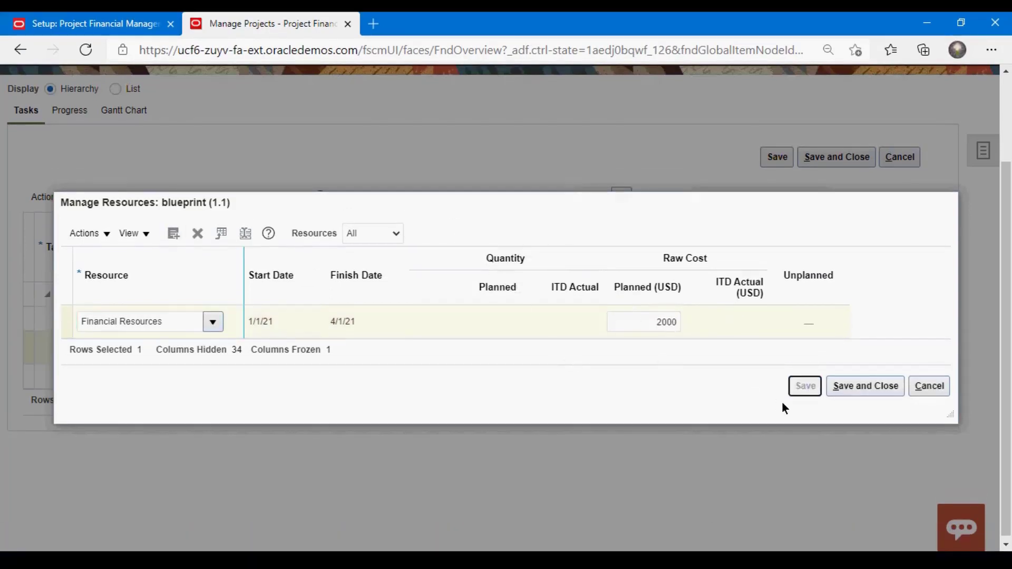
{"action": "left_click", "coordinate": [869, 386]}
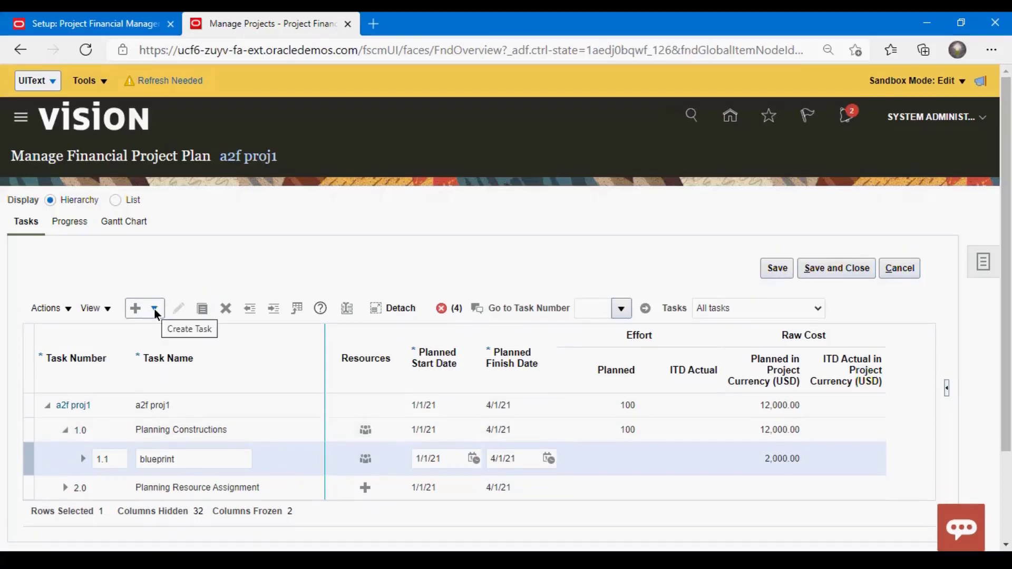
- Create a peer task under blueprint with task number 1.2 and the name 3D Model
{"action": "left_click", "coordinate": [154, 309]}
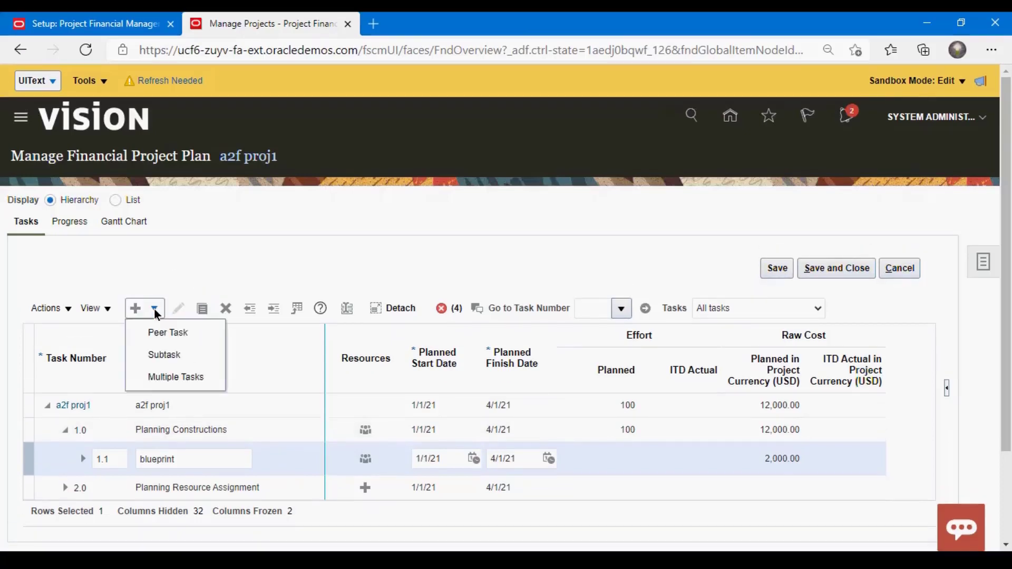
{"action": "left_click", "coordinate": [185, 337]}
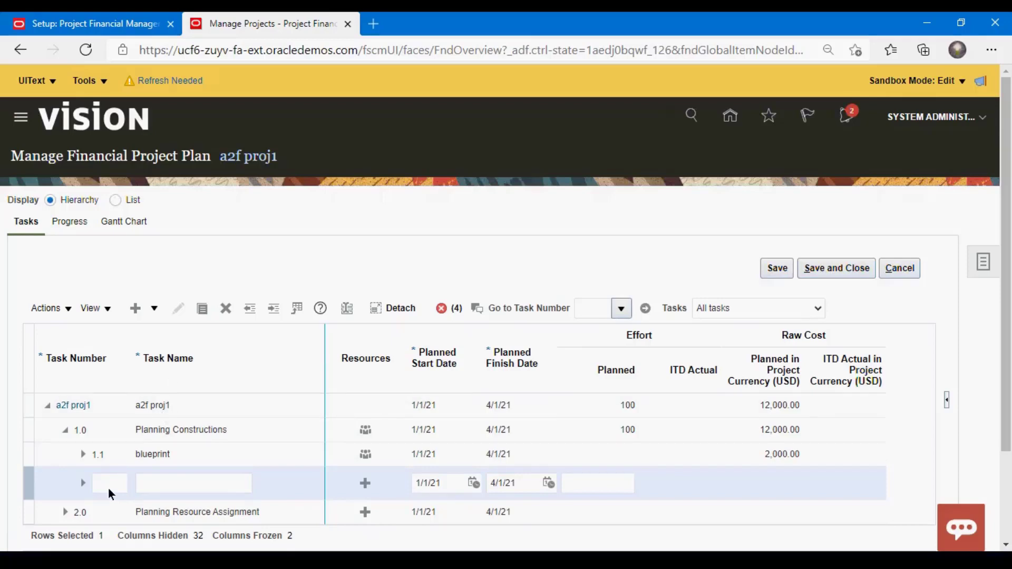
{"action": "left_click", "coordinate": [111, 485]}
{"action": "key", "text": "Tab"}
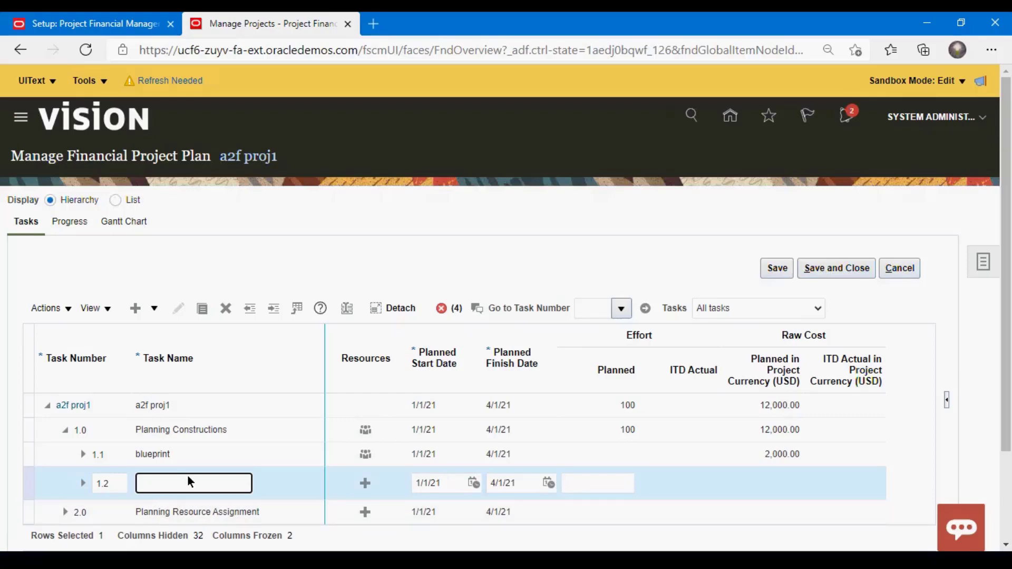
{"action": "type", "text": "p"}
{"action": "key", "text": "BackSpace"}
{"action": "type", "text": "3D Model"}
{"action": "key", "text": "Tab"}
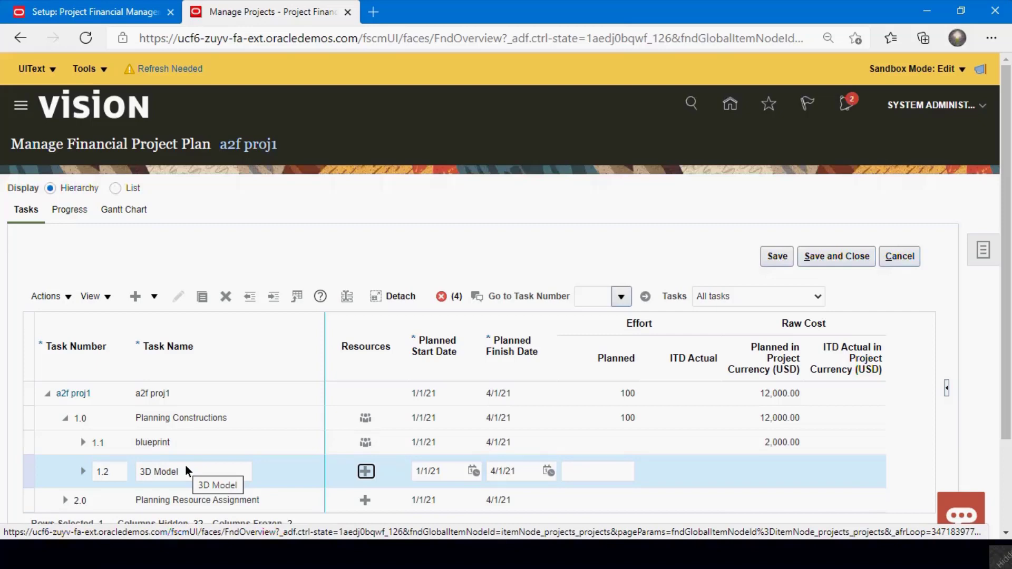
- Save the plan changes and assign the 3D Model task a resource with a planned effort of 1,000
{"action": "left_click", "coordinate": [366, 471]}
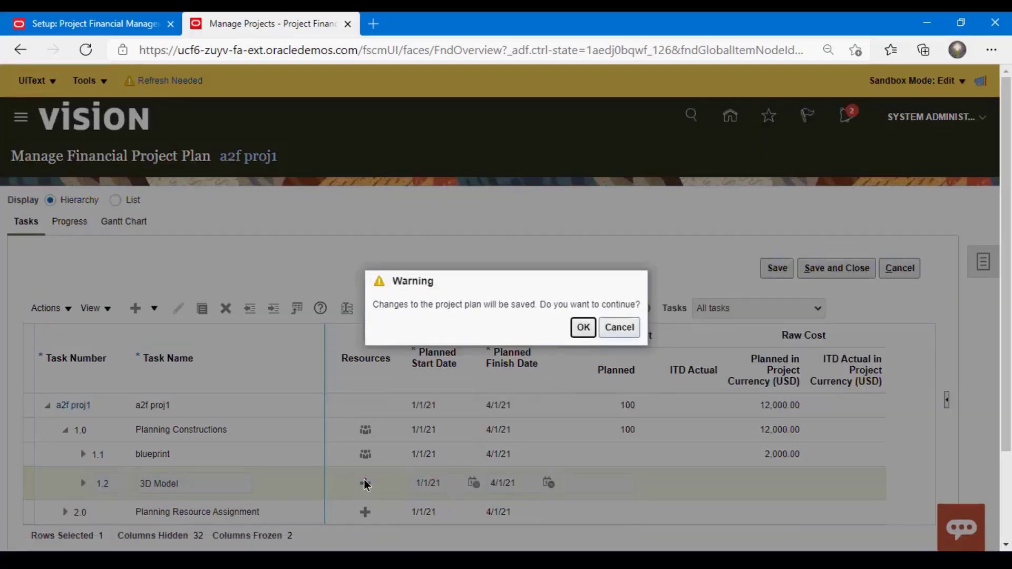
{"action": "left_click", "coordinate": [588, 332]}
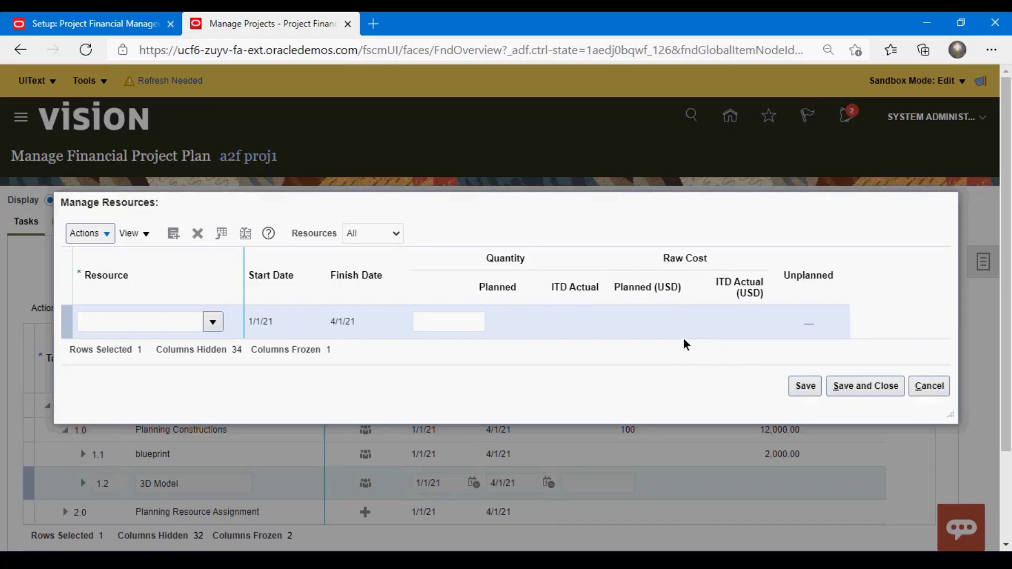
{"action": "left_click", "coordinate": [865, 386]}
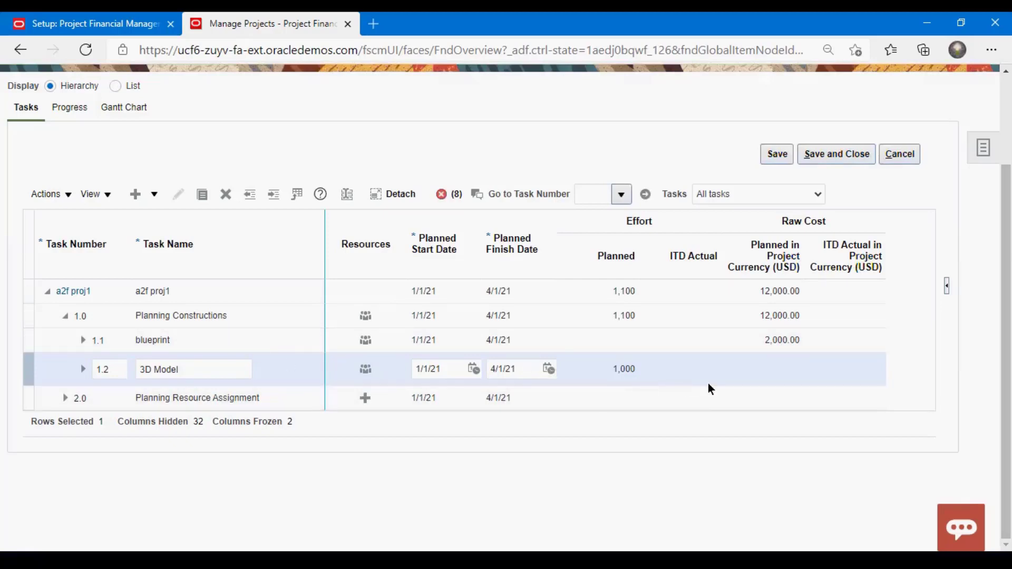
- Save and close the a2f proj1 financial project plan, returning to the My Projects page
{"action": "left_click", "coordinate": [692, 374]}
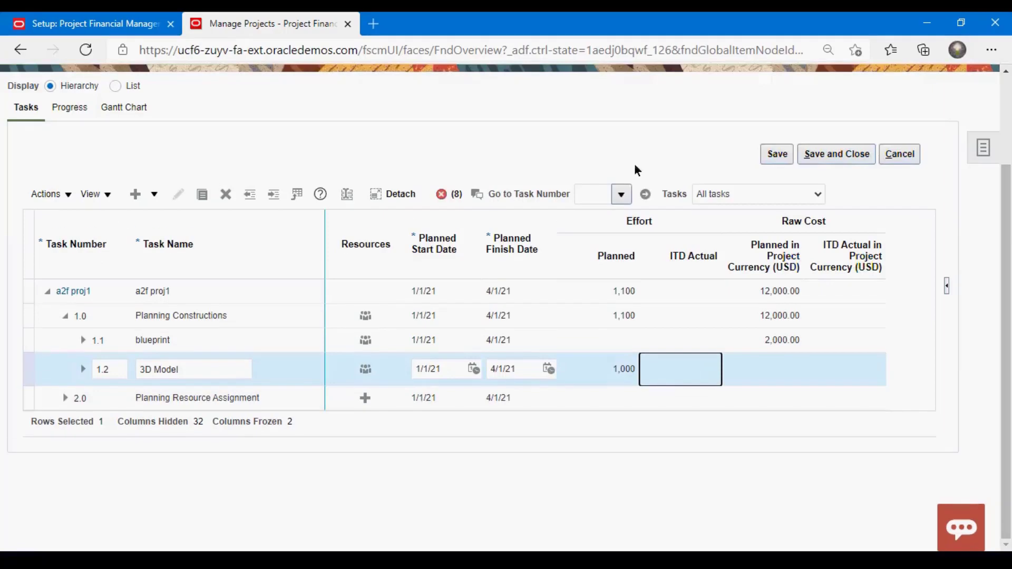
{"action": "left_click", "coordinate": [774, 153]}
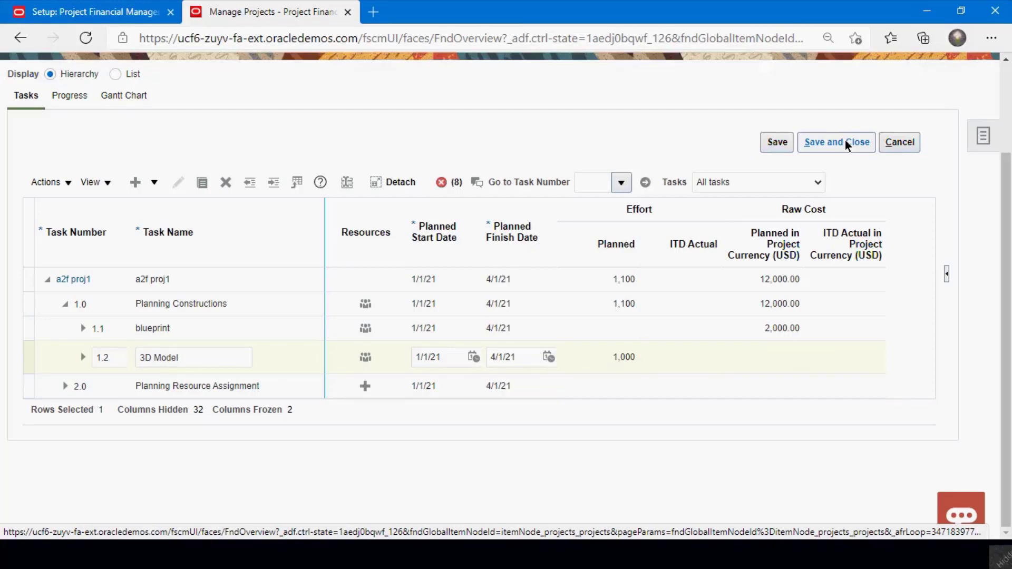
{"action": "left_click", "coordinate": [845, 141]}
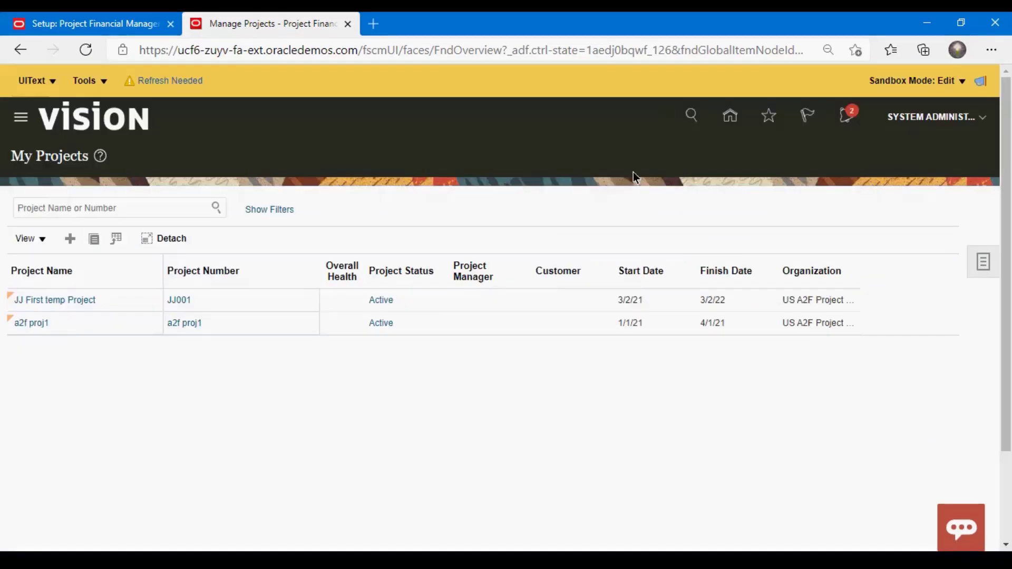
- Open the application in a new browser tab, go to the Costs work area under Projects, and open Import Costs
{"action": "left_click", "coordinate": [70, 331]}
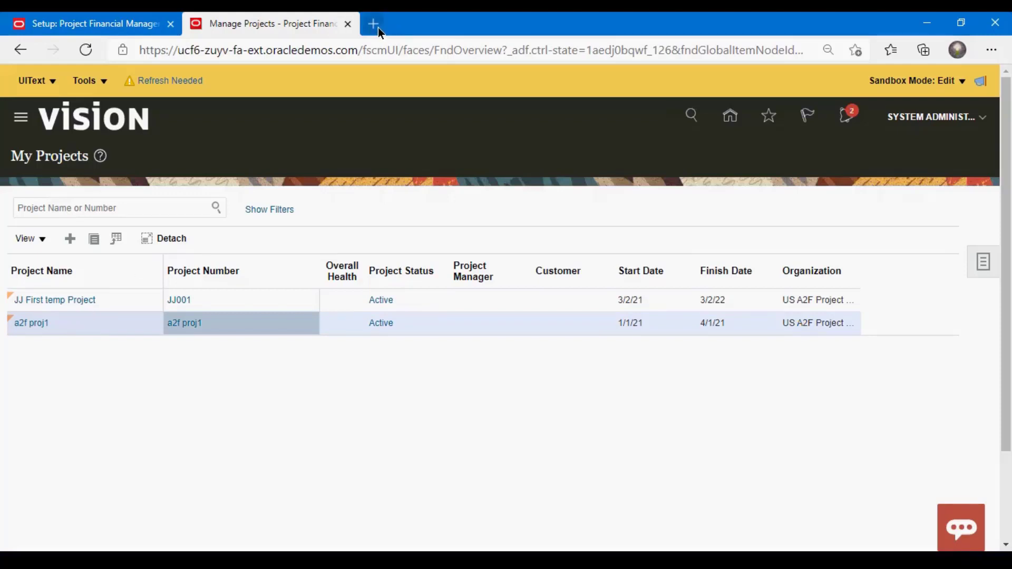
{"action": "left_click_drag", "start_coordinate": [362, 51], "coordinate": [163, 38]}
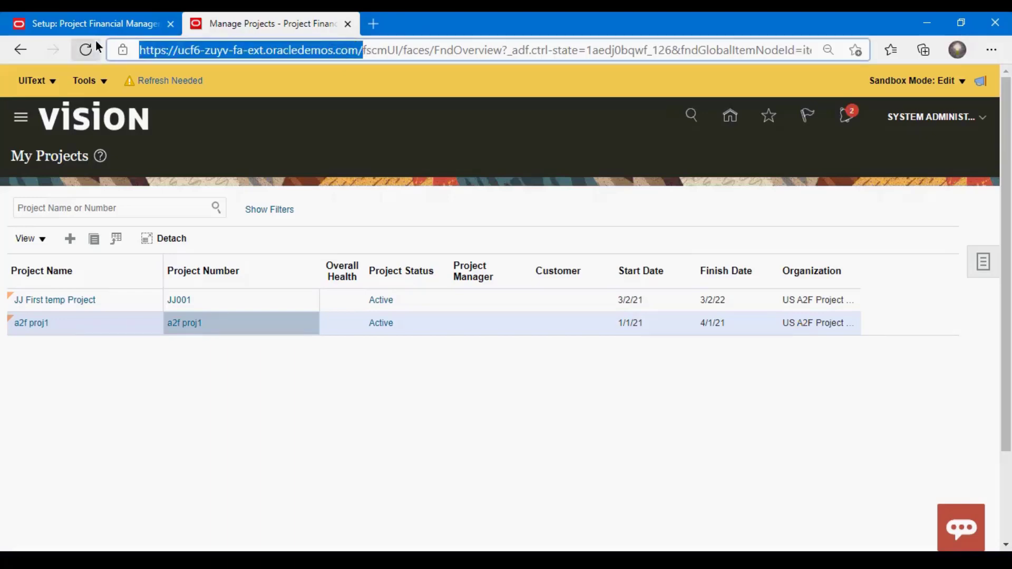
{"action": "left_click", "coordinate": [374, 24]}
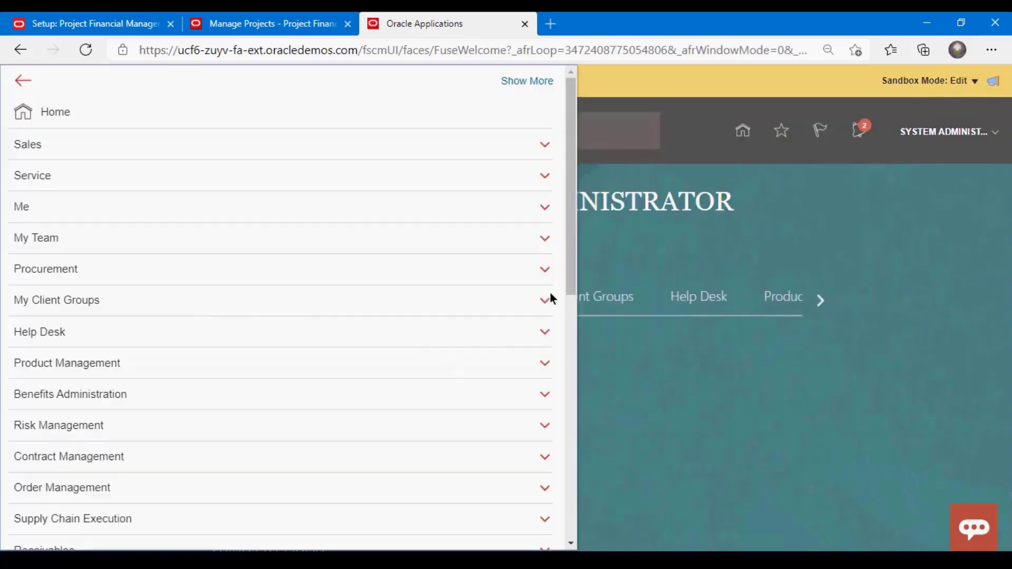
{"action": "scroll", "coordinate": [571, 286], "scroll_direction": "down", "scroll_amount": 10}
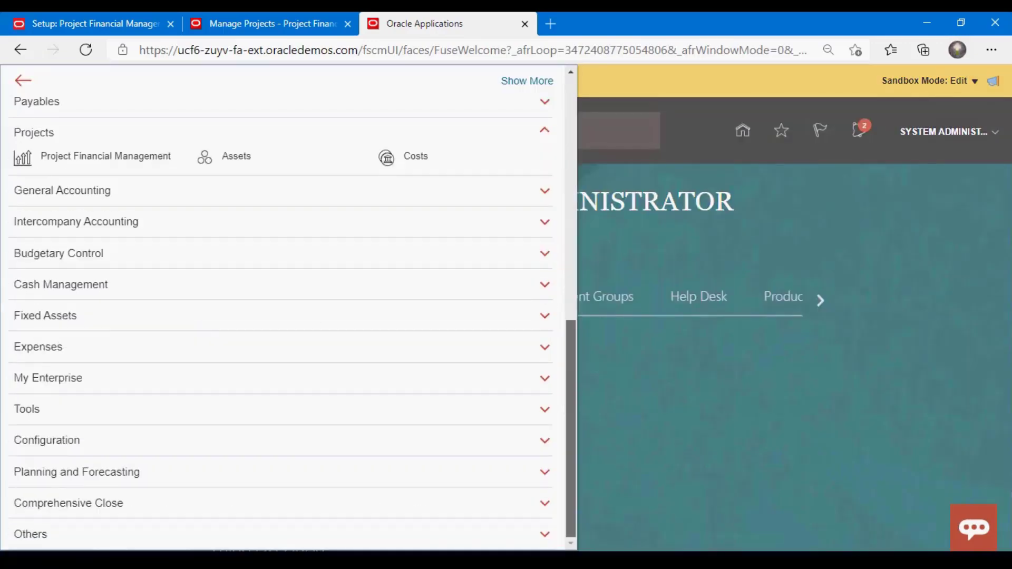
{"action": "left_click_drag", "start_coordinate": [568, 540], "coordinate": [565, 365]}
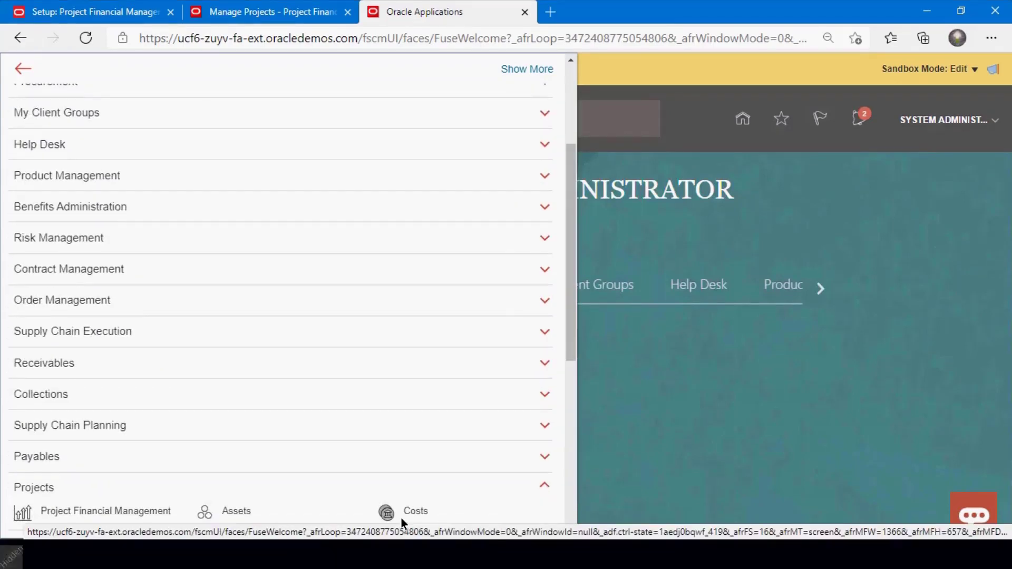
{"action": "left_click", "coordinate": [401, 517]}
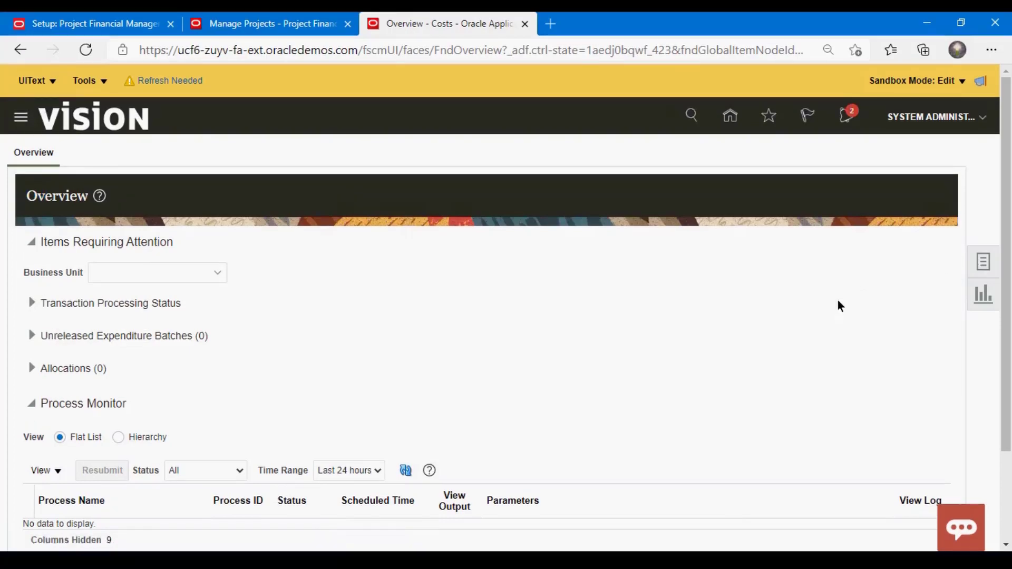
{"action": "left_click", "coordinate": [983, 262]}
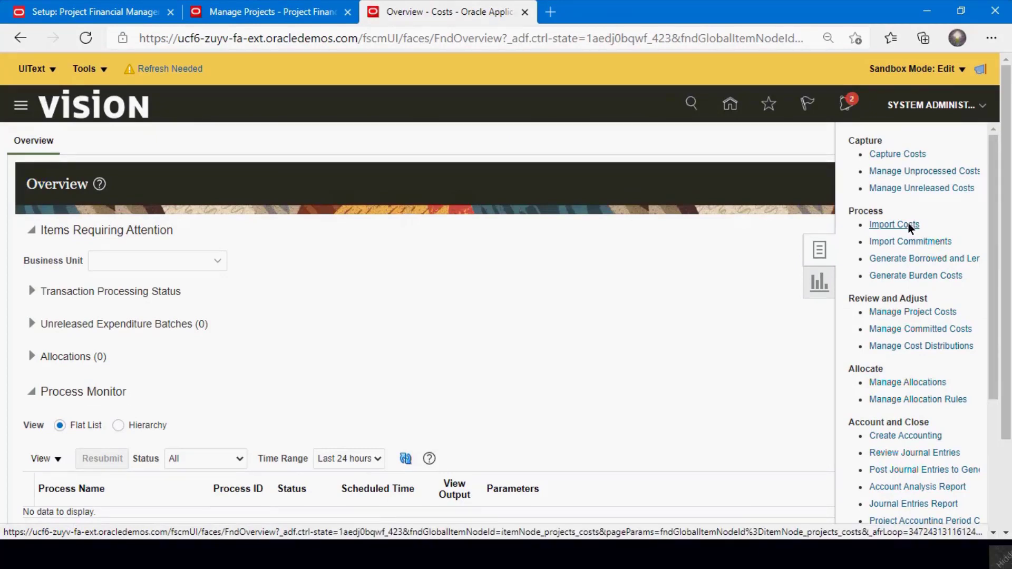
{"action": "left_click", "coordinate": [908, 223]}
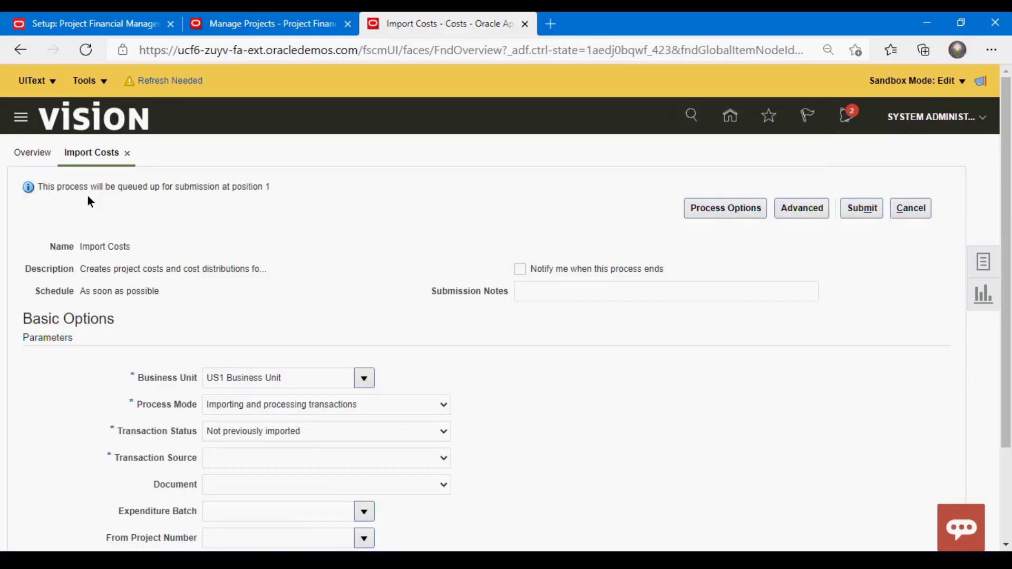
{"action": "left_click", "coordinate": [21, 117]}
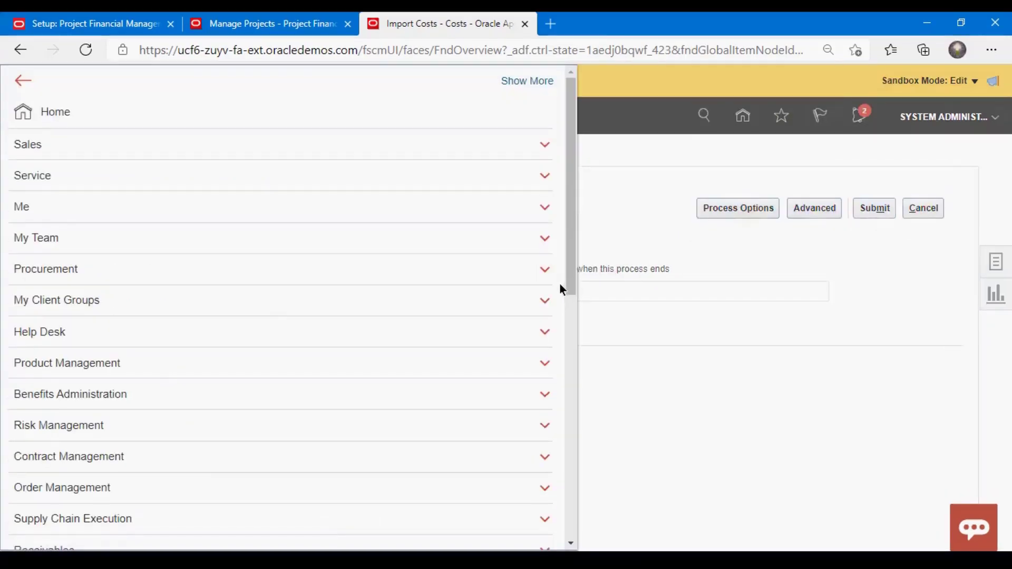
{"action": "left_click_drag", "start_coordinate": [574, 274], "coordinate": [592, 450]}
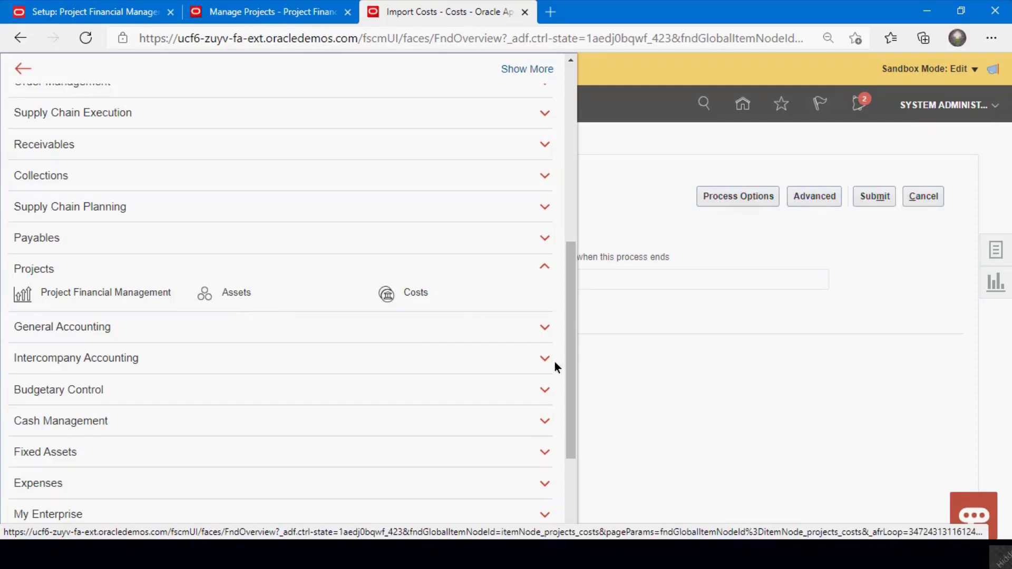
{"action": "left_click", "coordinate": [667, 386]}
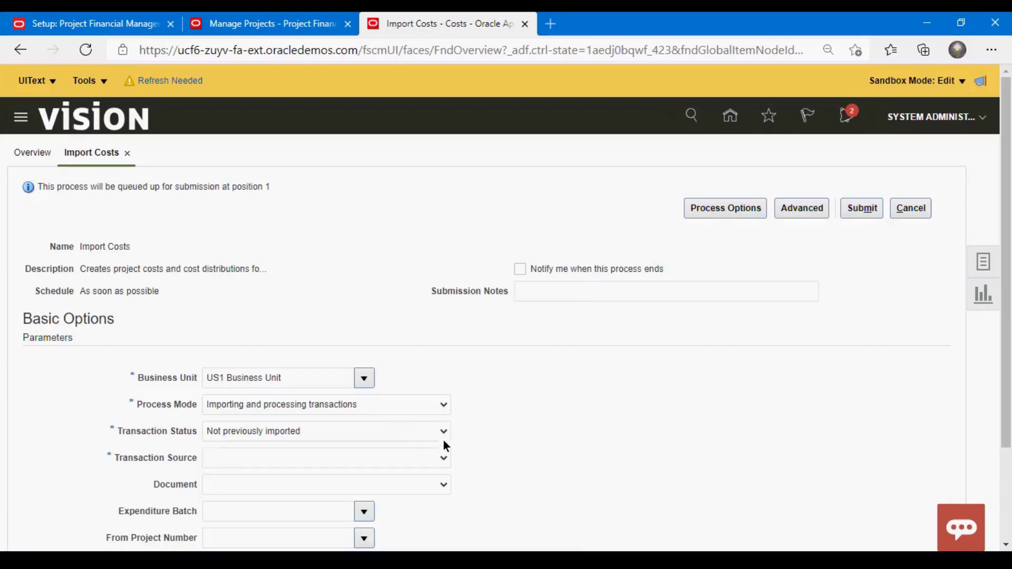
- Examine the transaction sources available for the Import Costs process
{"action": "left_click", "coordinate": [443, 459]}
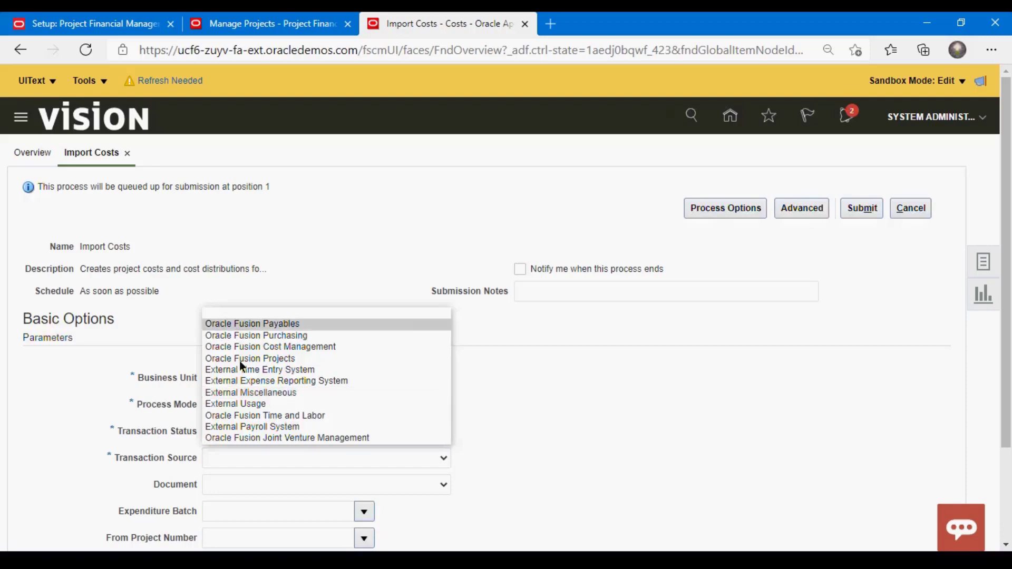
- Return to the Project Financial Management setup and review the tasks of the Project Costing Base functional area
{"action": "left_click", "coordinate": [81, 21]}
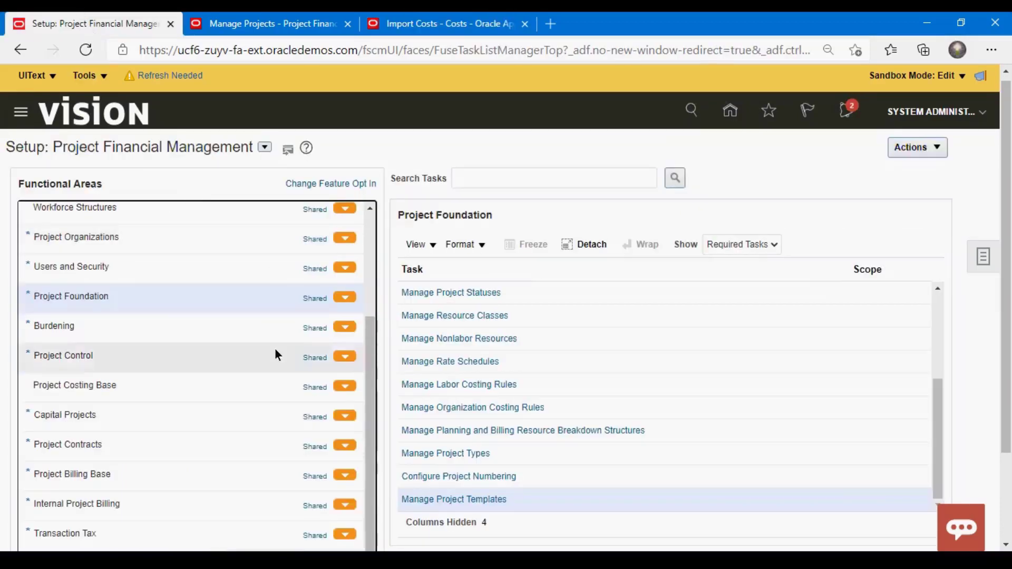
{"action": "scroll", "coordinate": [367, 432], "scroll_direction": "down", "scroll_amount": 1}
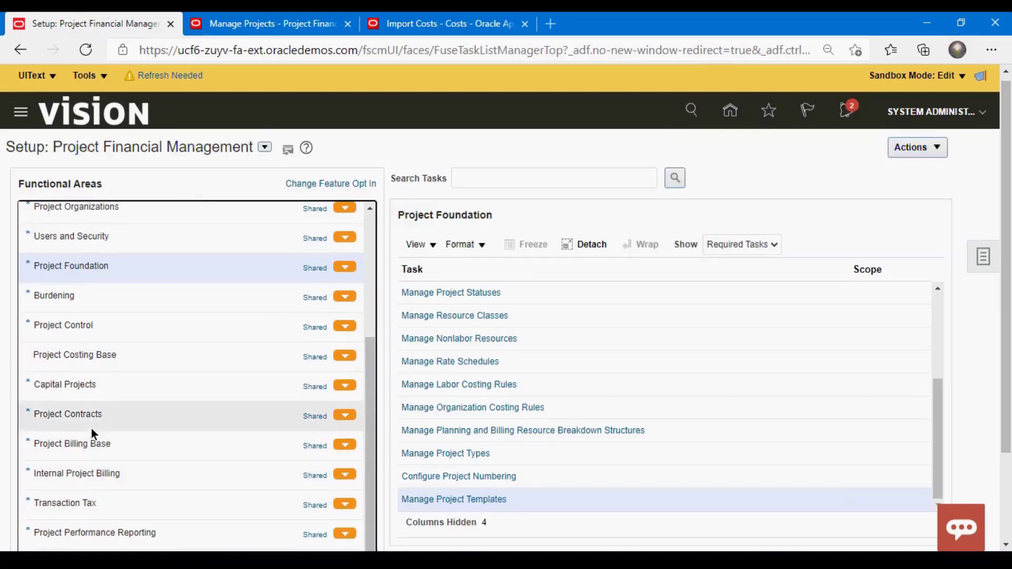
{"action": "left_click", "coordinate": [90, 350]}
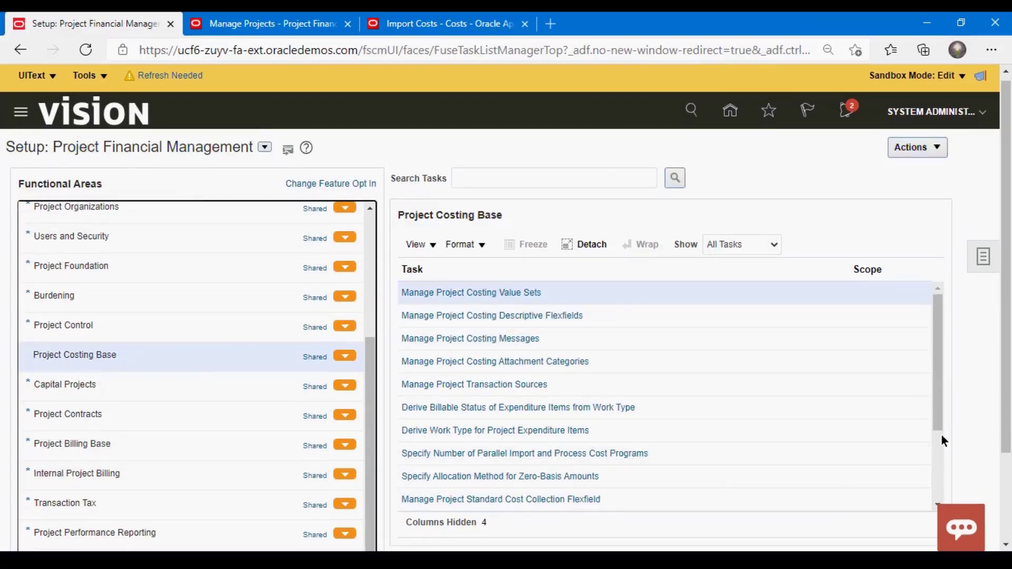
{"action": "left_click_drag", "start_coordinate": [935, 410], "coordinate": [929, 522]}
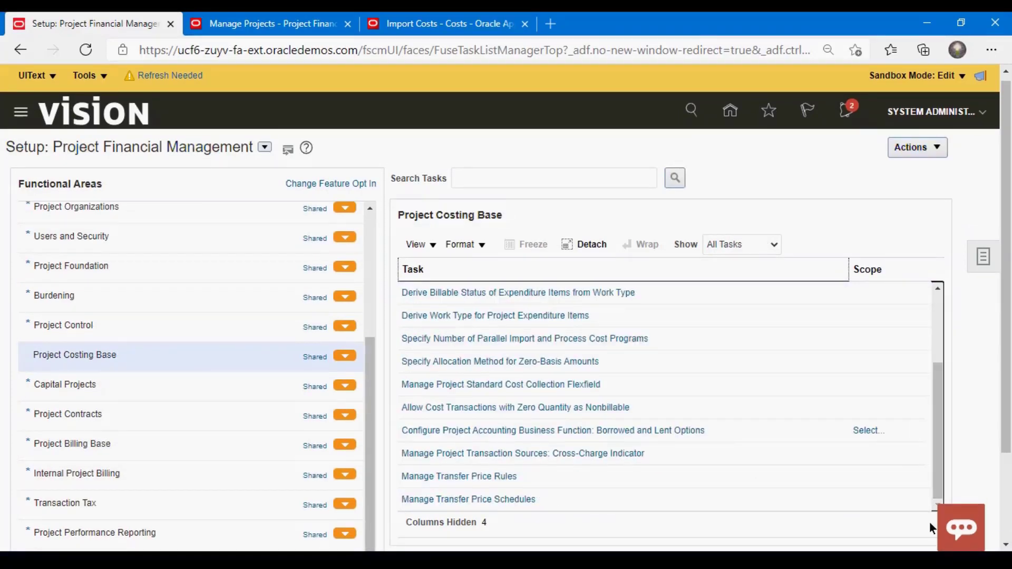